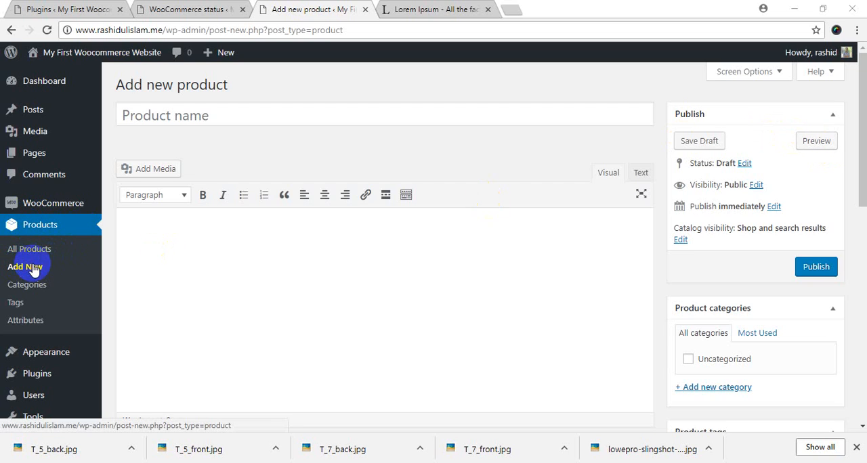
click(192, 115)
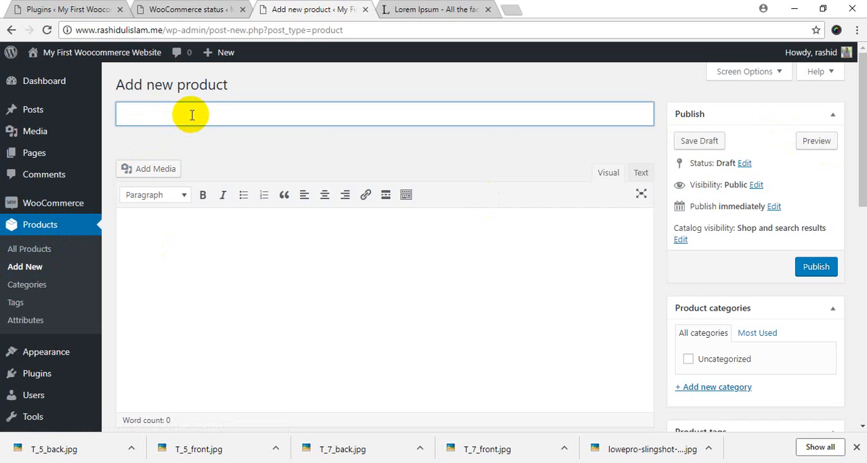
click(187, 238)
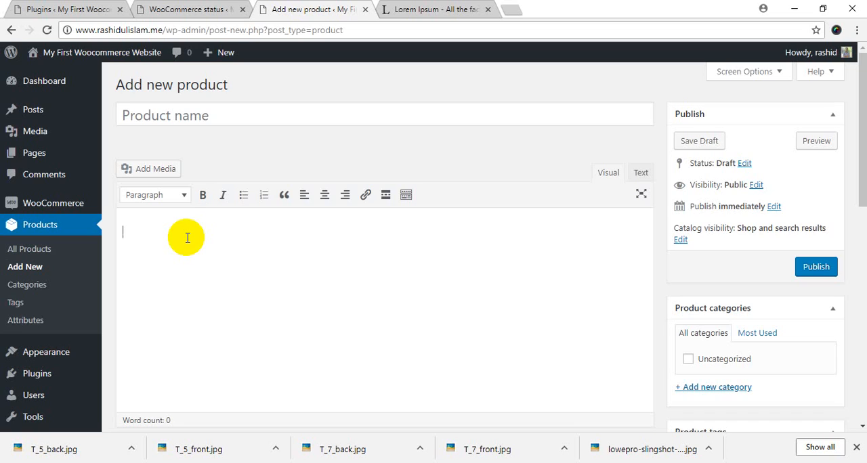
click(202, 120)
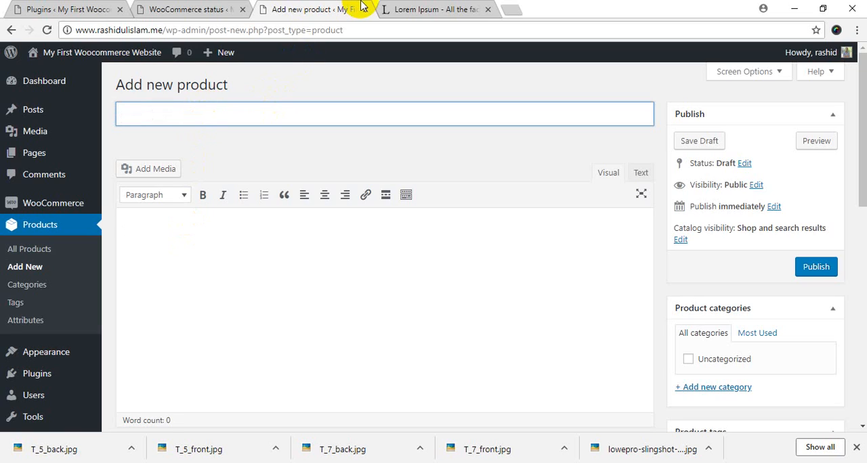
Copy the heading "What is Lorem Ipsum" from the lipsum.com page and paste it as the new product's name
click(423, 9)
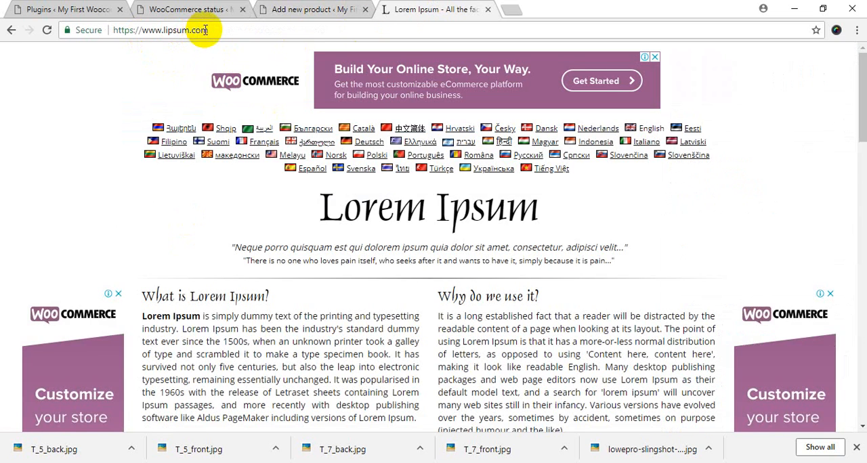
click(162, 30)
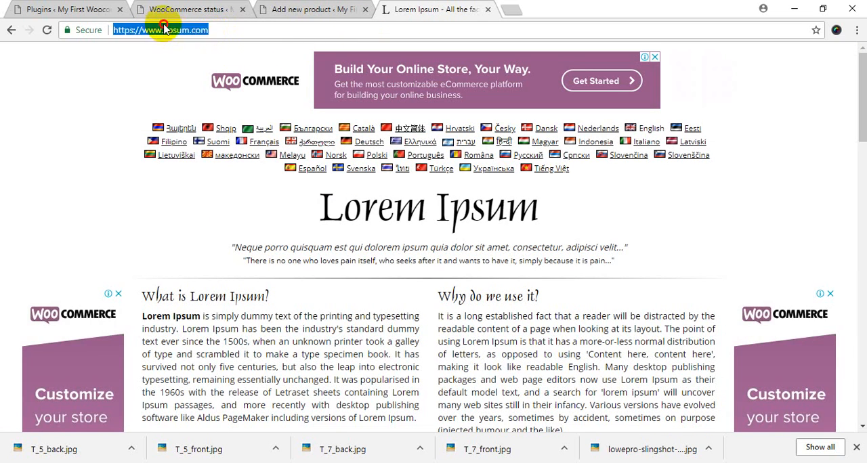
drag(162, 29, 264, 28)
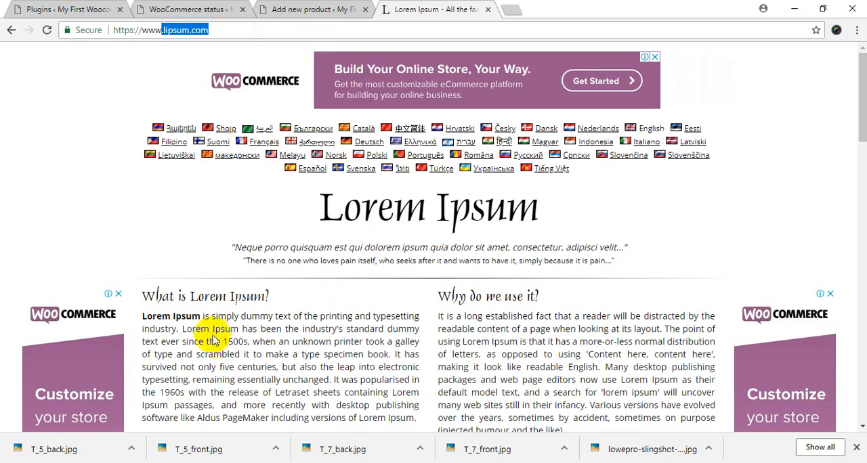
scroll(249, 293, down, 6)
scroll(249, 293, up, 6)
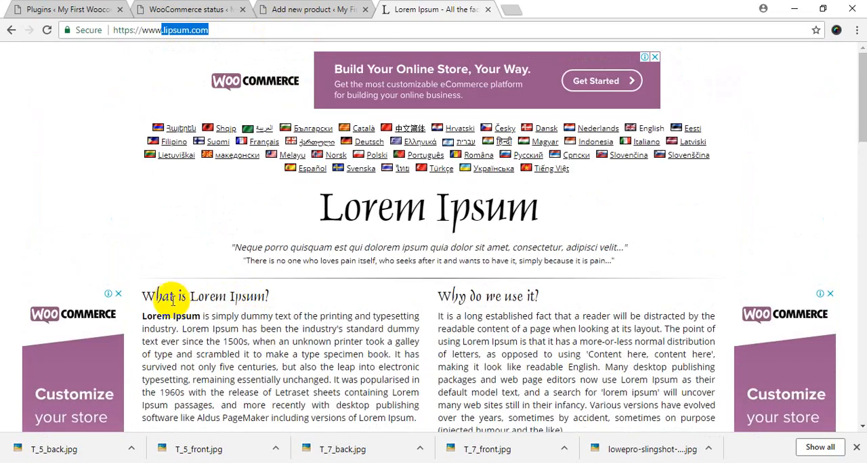
click(165, 296)
drag(164, 296, 242, 296)
key(ctrl+c)
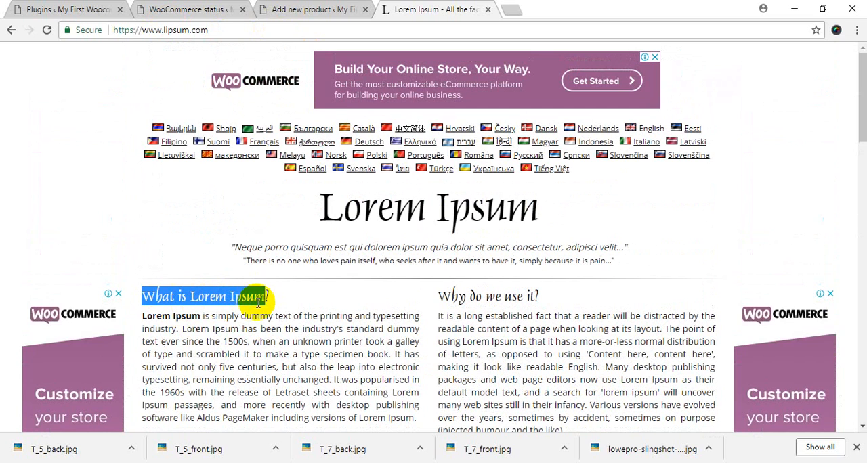
click(266, 9)
click(216, 109)
key(ctrl+v)
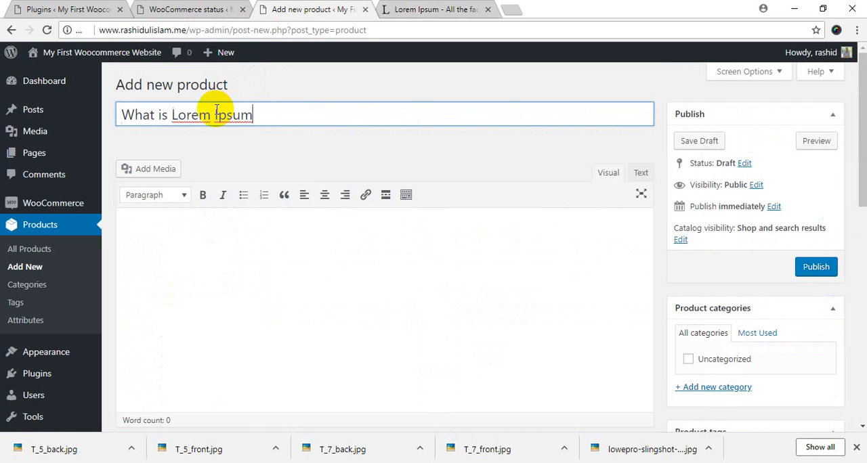
click(287, 143)
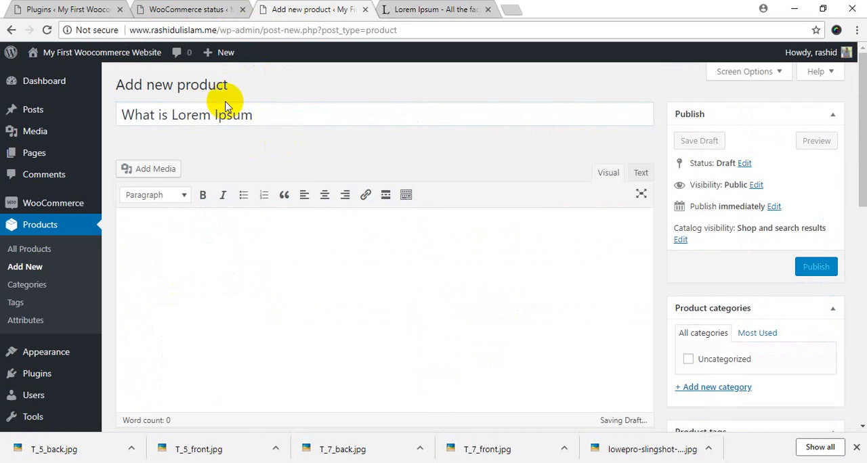
click(280, 112)
drag(280, 112, 72, 102)
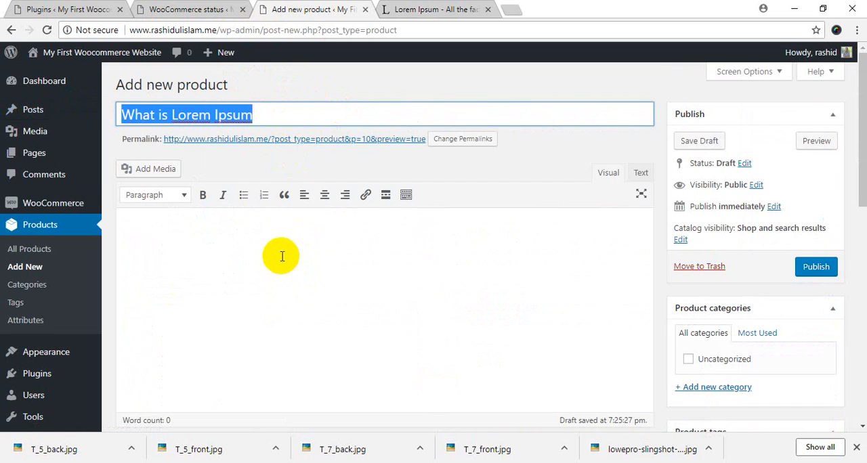
Copy the paragraph under "What is Lorem Ipsum?" from lipsum.com and paste it twice into the product description
click(440, 8)
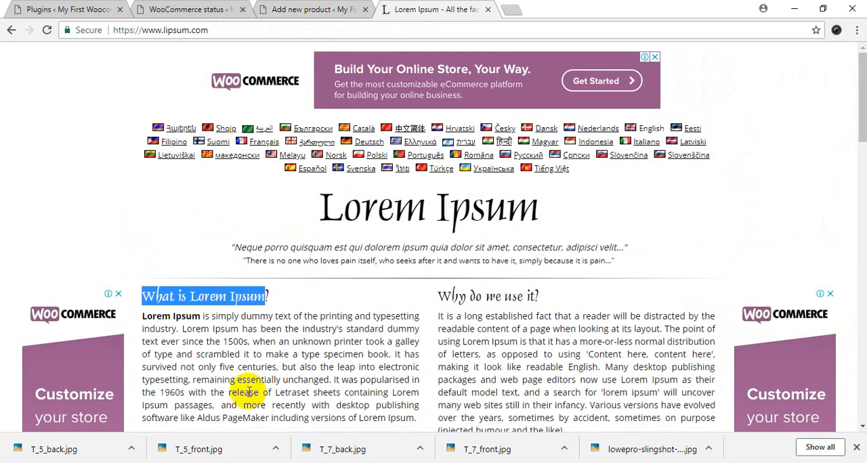
drag(142, 316, 218, 358)
scroll(224, 362, down, 3)
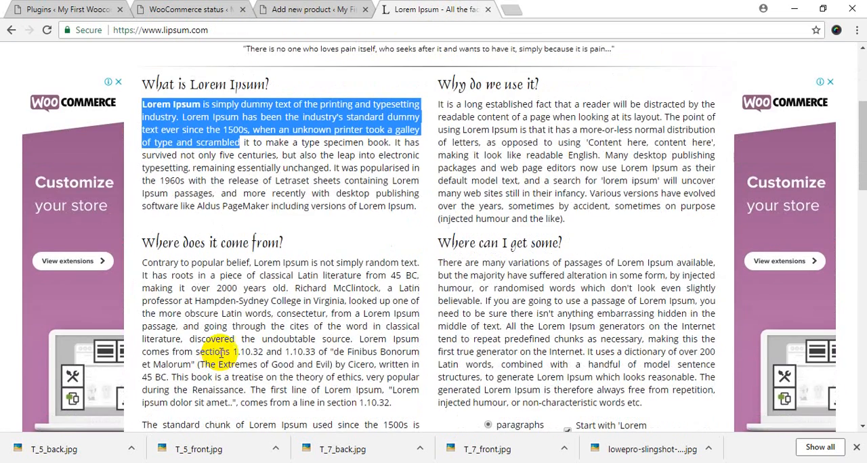
triple_click(408, 151)
key(ctrl+c)
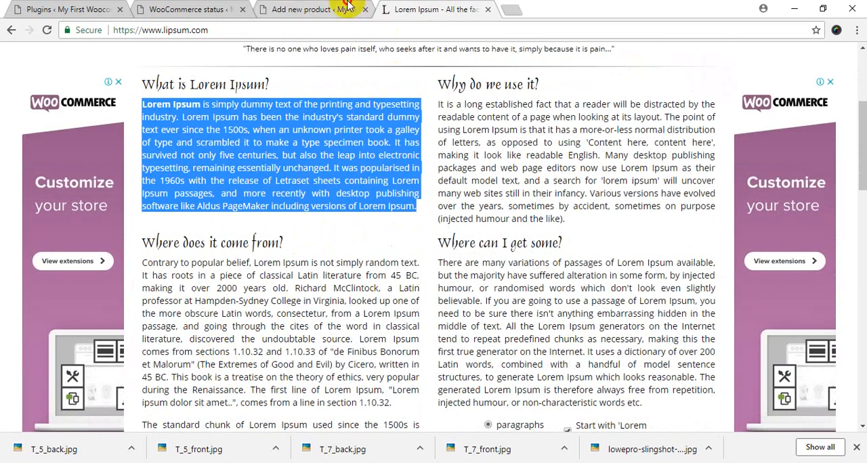
click(319, 8)
click(183, 237)
key(ctrl+v)
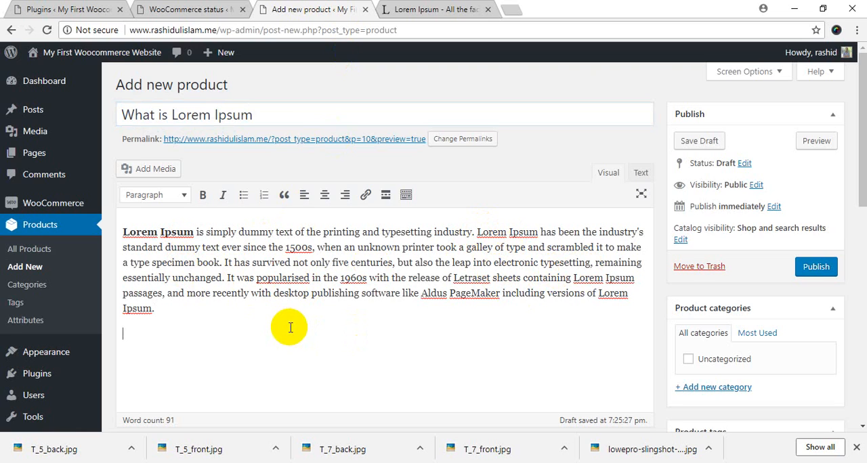
key(ctrl+v)
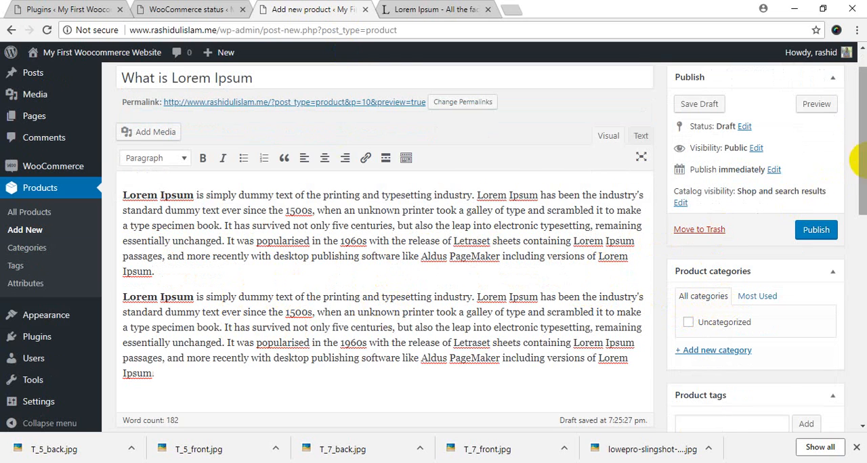
Upload lowepro-slingshot-edge-250.jpg from New folder (5) and set it as the product image
drag(859, 125, 857, 244)
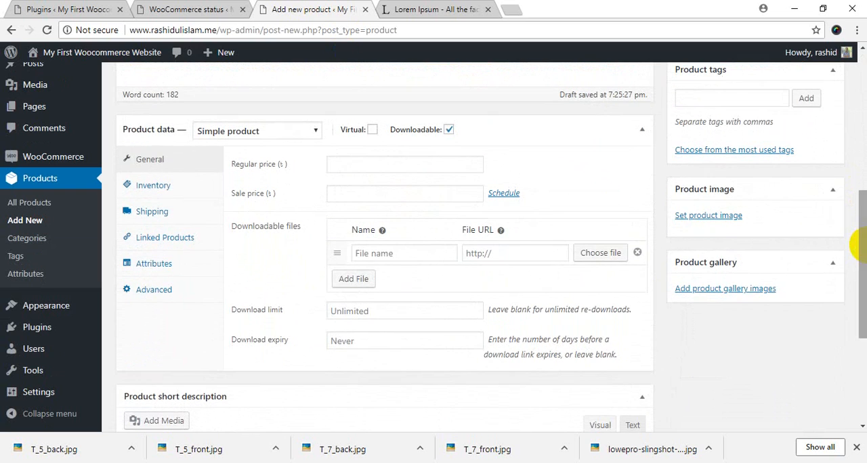
click(717, 222)
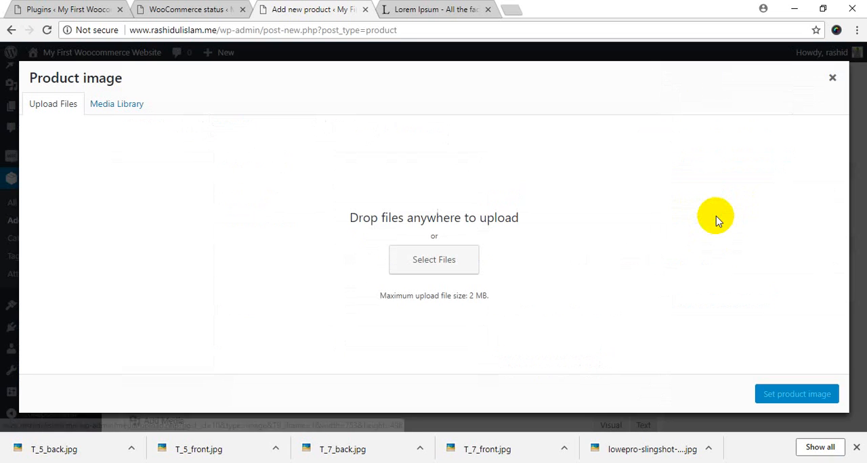
click(400, 262)
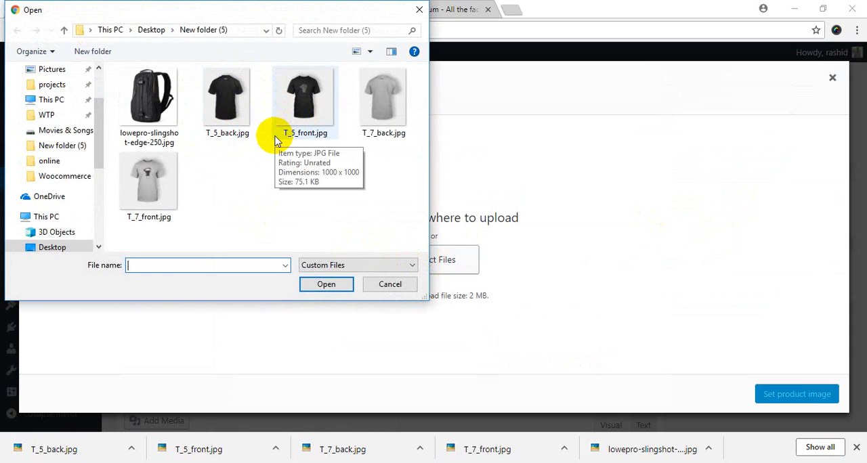
double_click(145, 101)
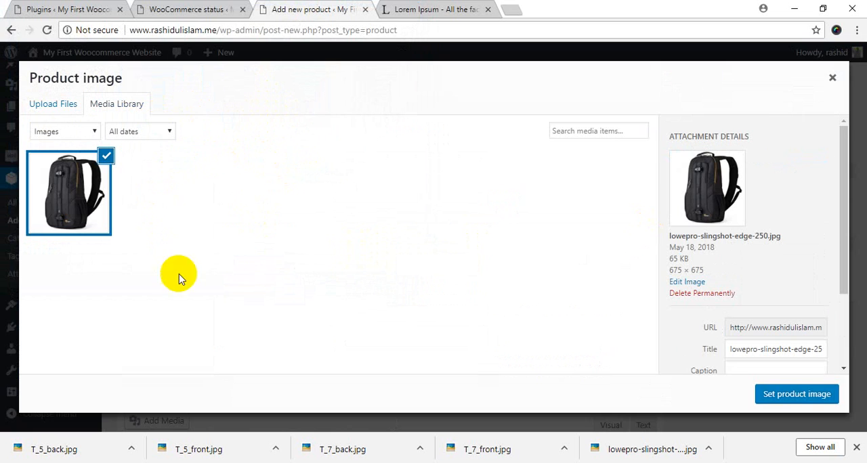
click(779, 396)
click(763, 275)
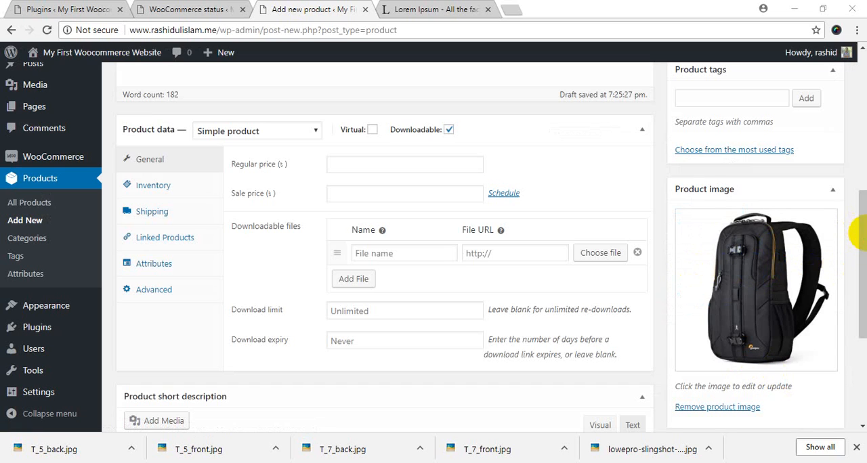
drag(863, 203, 862, 59)
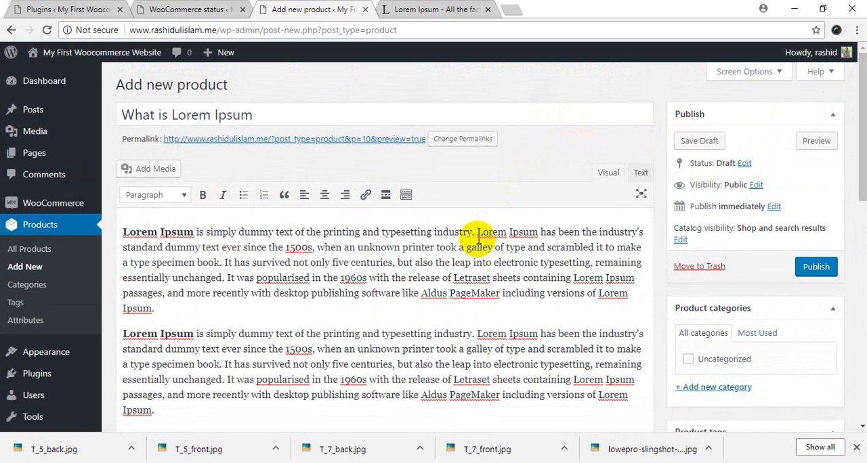
drag(858, 102, 863, 252)
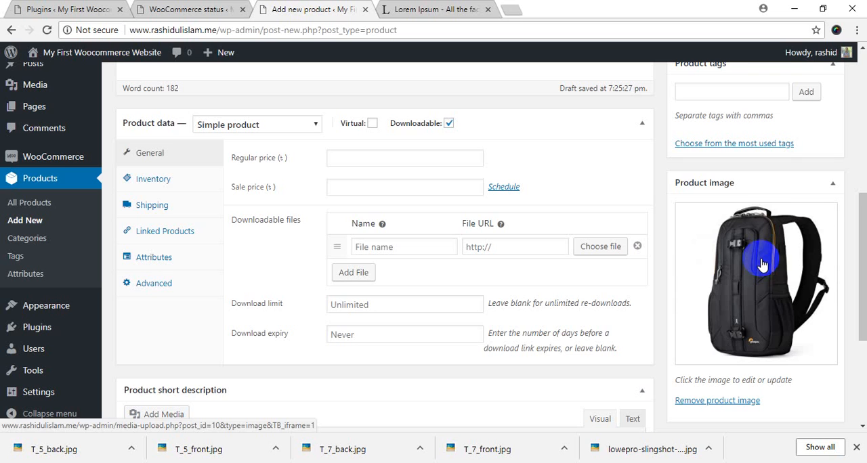
mouse_move(858, 229)
mouse_down()
mouse_move(858, 172)
mouse_move(857, 229)
mouse_up()
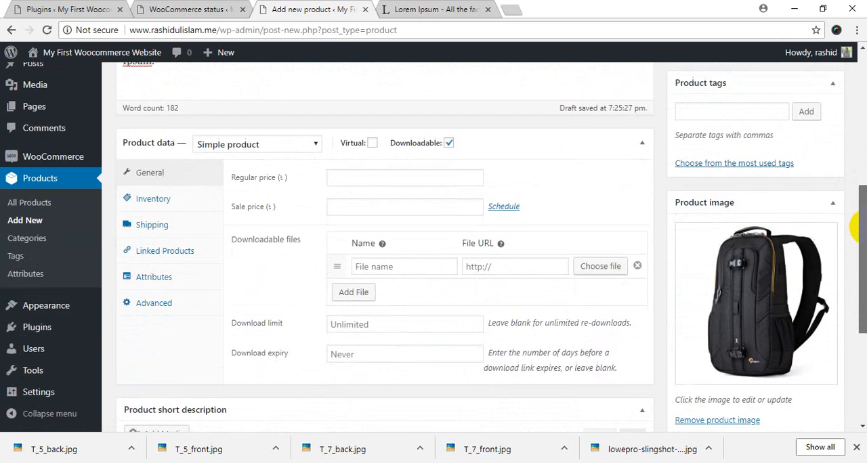
click(776, 302)
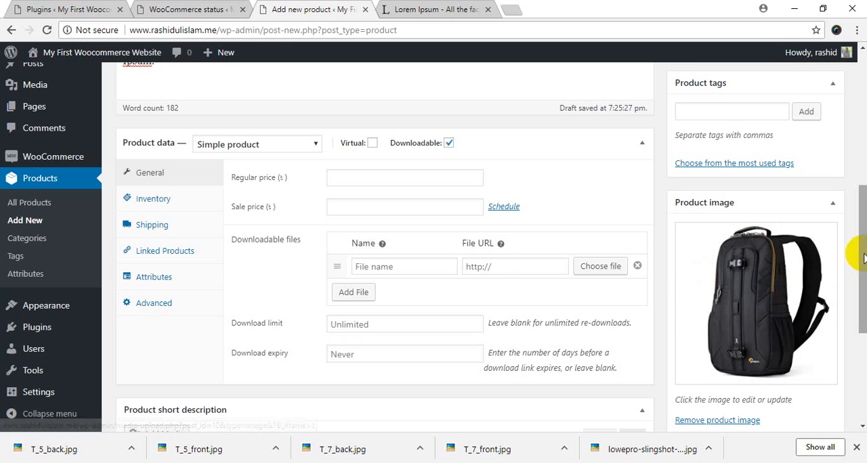
Create a new product category named Bag without a parent category and assign it to the product
drag(857, 261, 854, 183)
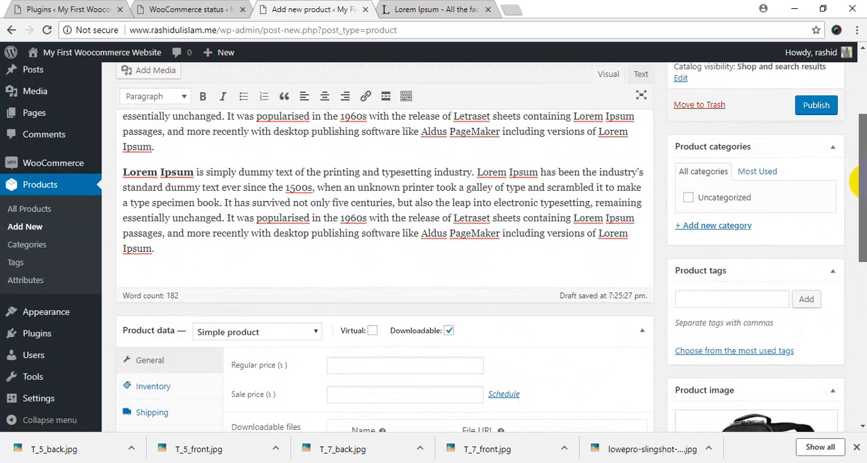
click(717, 227)
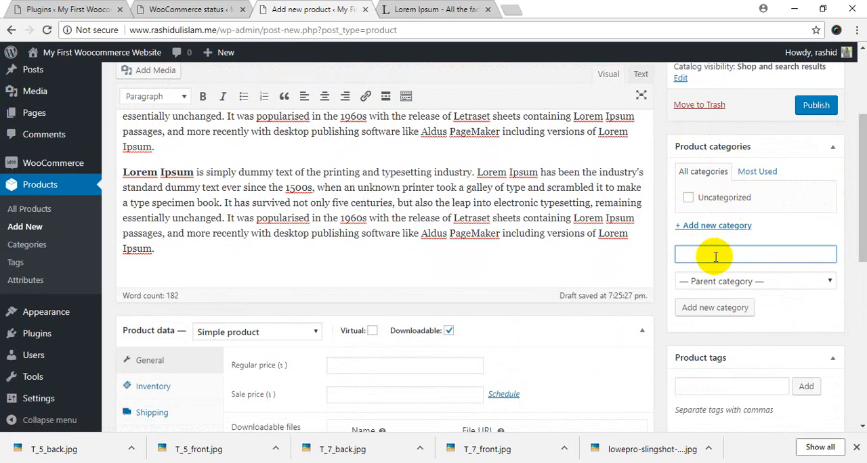
click(510, 462)
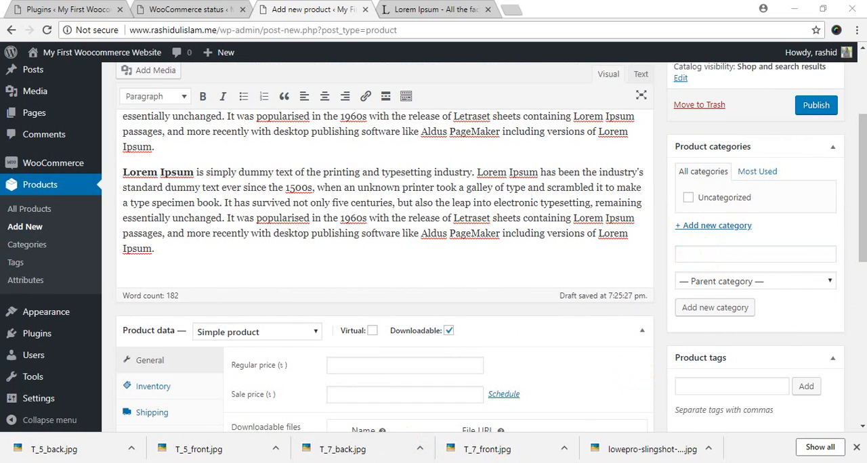
click(702, 254)
text(Bag)
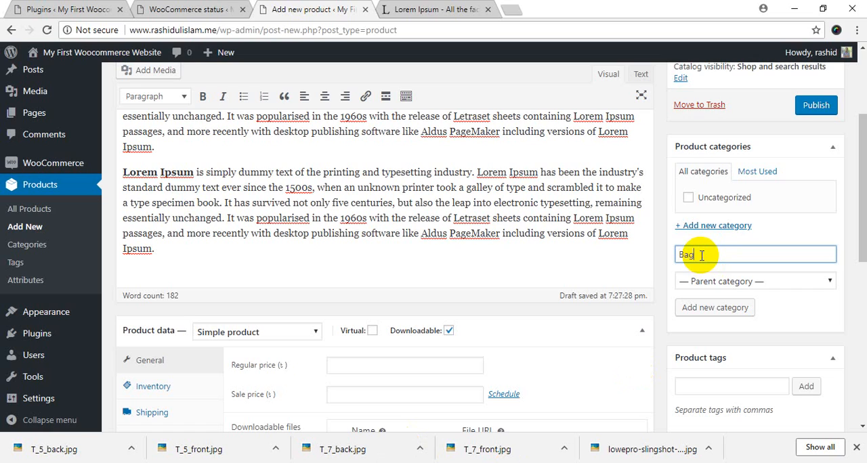
click(713, 313)
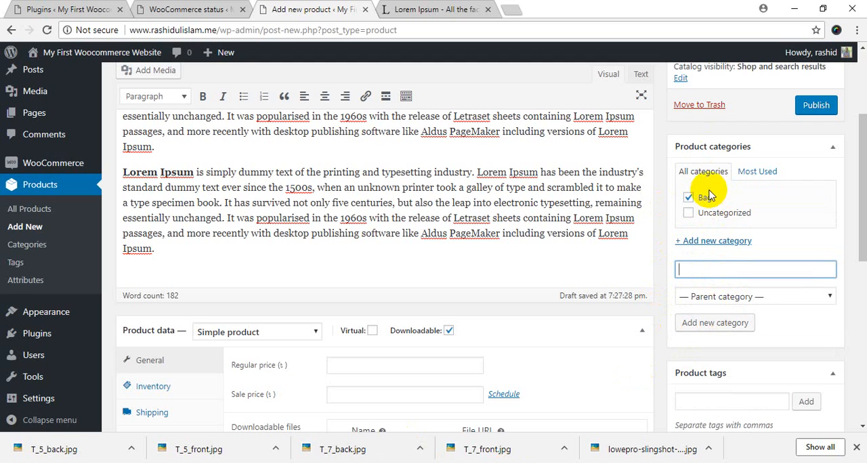
Add the product tags Large Bag, Nice Bag and School Bag
scroll(701, 191, down, 6)
scroll(698, 203, up, 3)
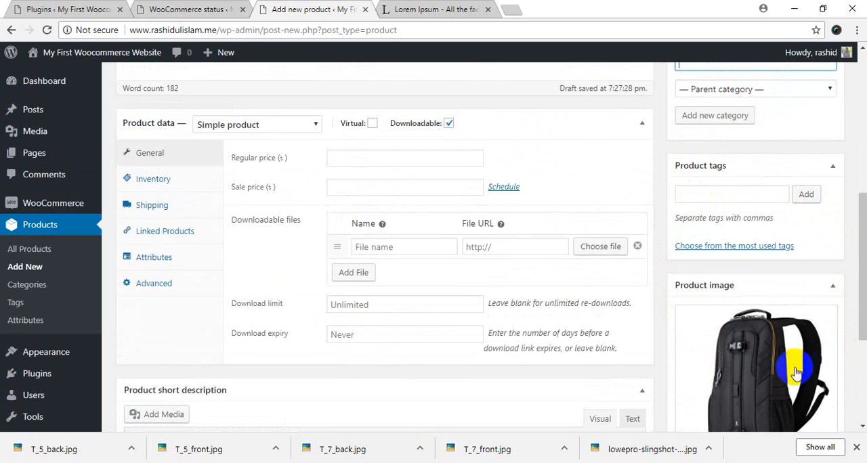
click(728, 196)
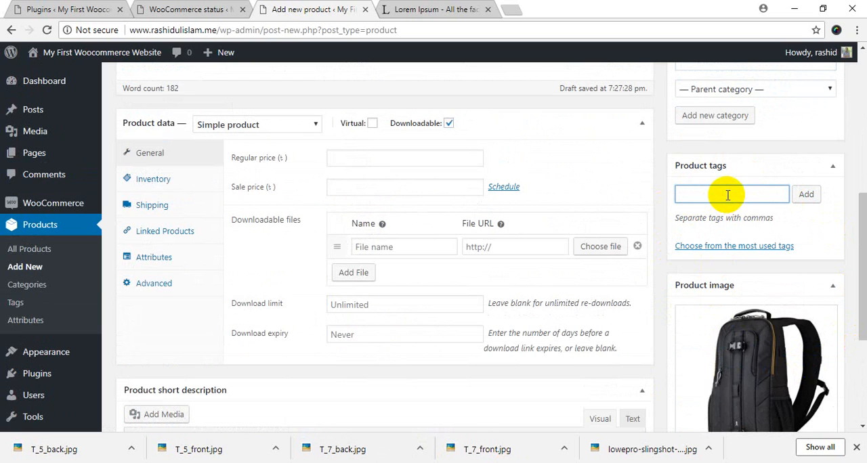
text(Large )
text(Bag, N)
text(ice Bag)
text(, School)
text( Bag)
key(Return)
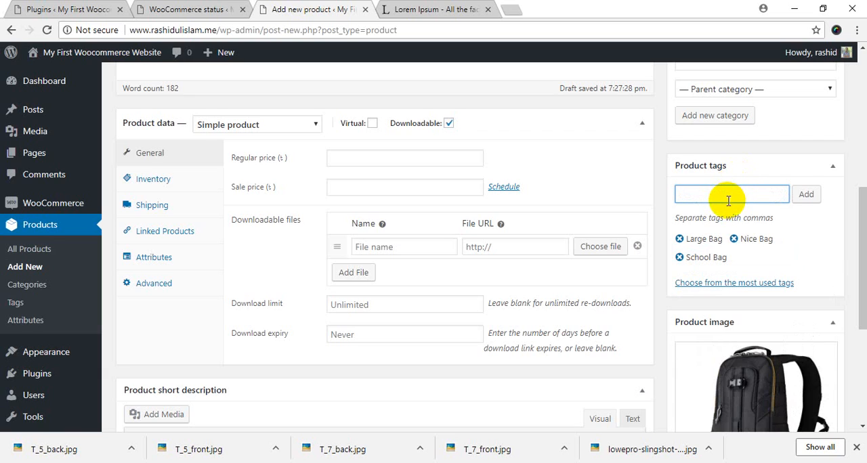
text(Gag)
key(Return)
click(738, 258)
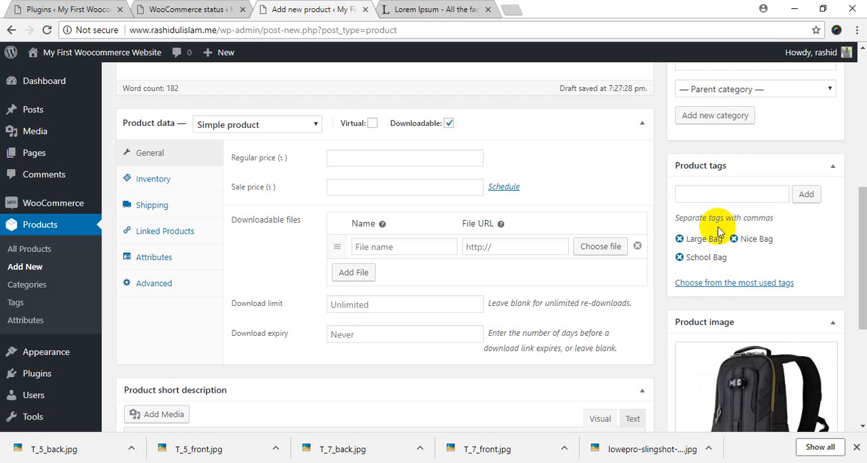
Add Bag as another product tag
click(710, 194)
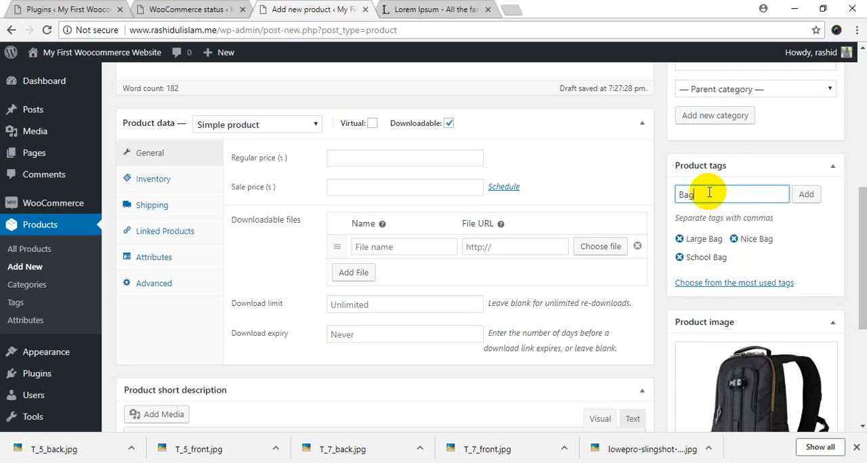
key(Return)
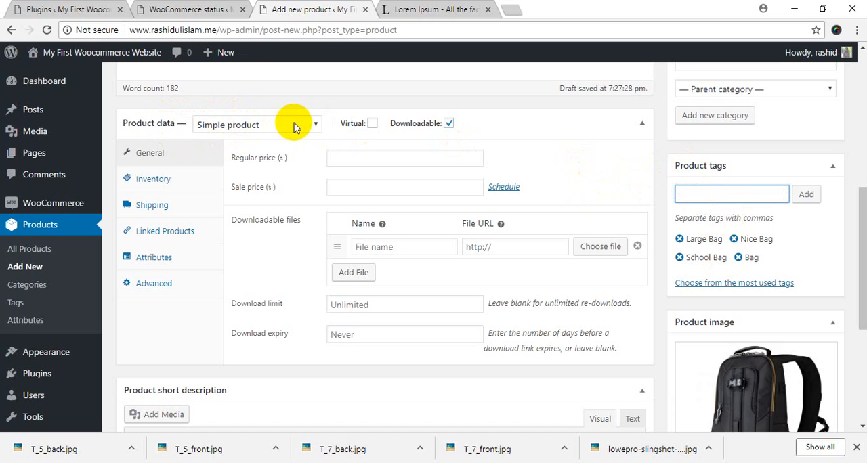
Turn off the Downloadable option for the product and set its regular price to 950
click(449, 124)
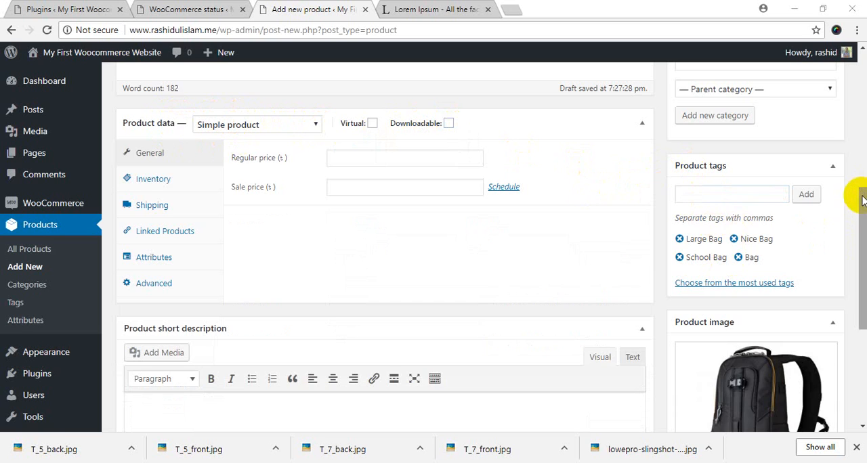
mouse_move(862, 200)
mouse_down()
mouse_move(854, 106)
mouse_move(860, 204)
mouse_up()
click(383, 139)
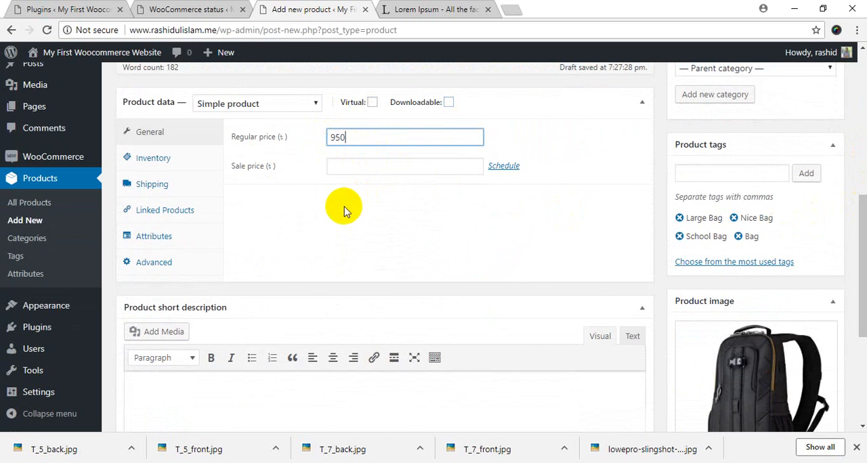
Enable stock management at product level in the product's inventory settings, leaving the SKU blank
click(170, 165)
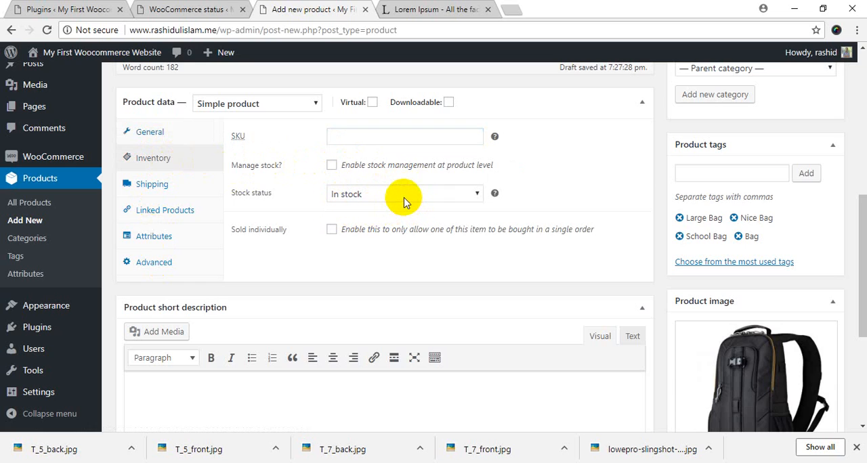
click(332, 166)
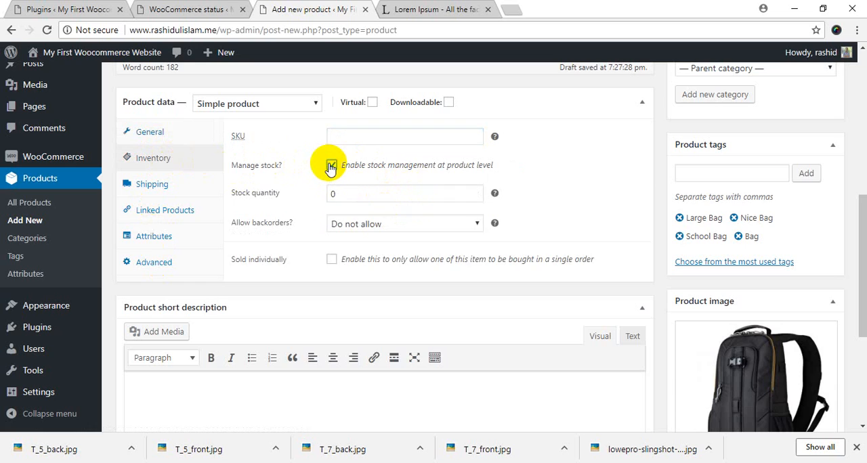
click(260, 193)
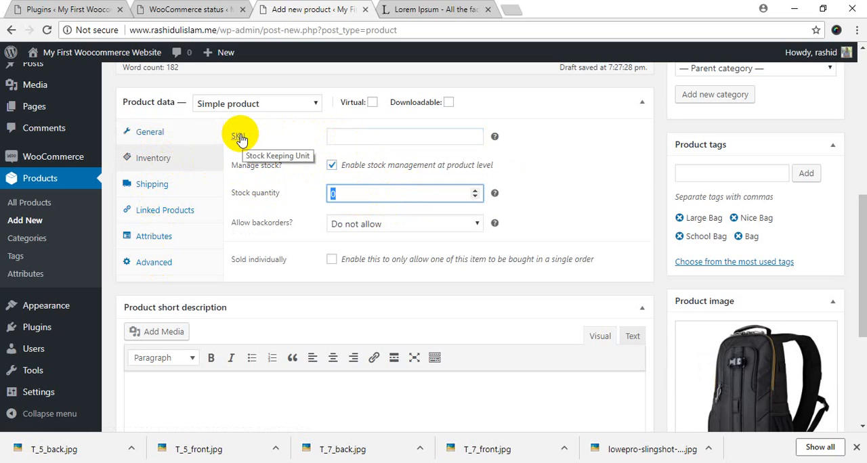
click(381, 137)
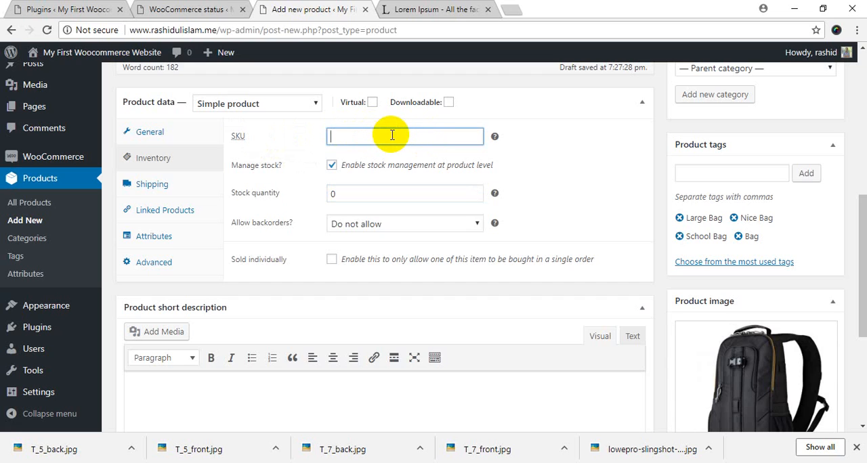
Look over the product's shipping settings, including the weight and the available shipping classes
click(143, 183)
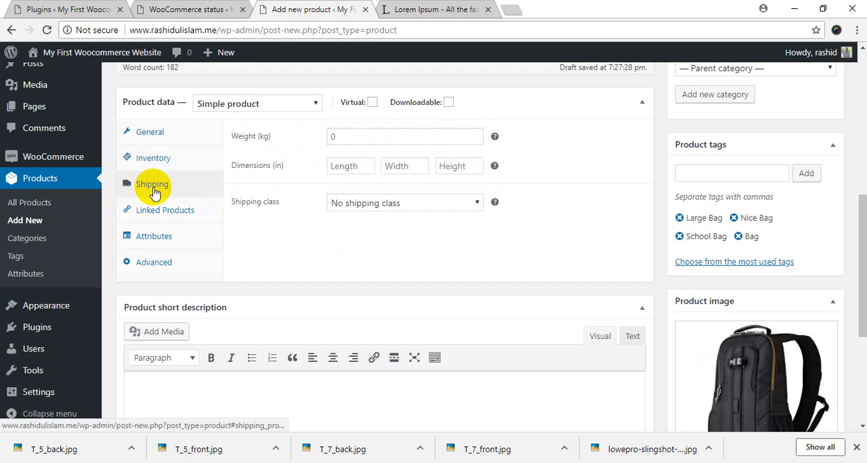
click(363, 136)
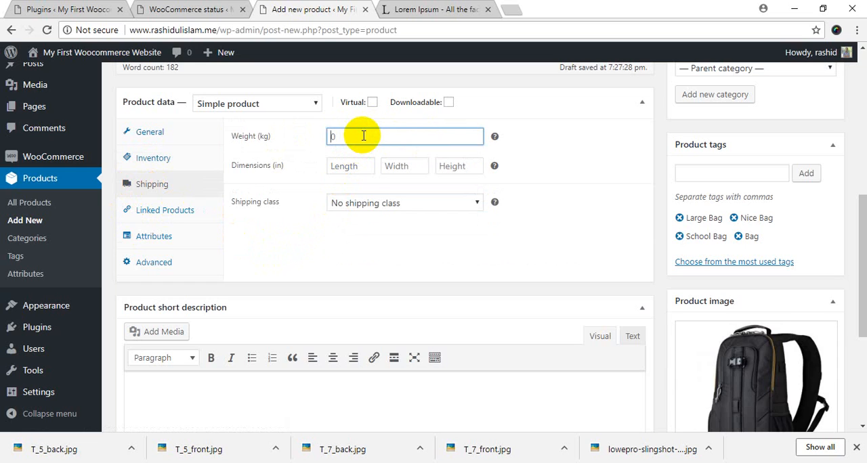
click(364, 201)
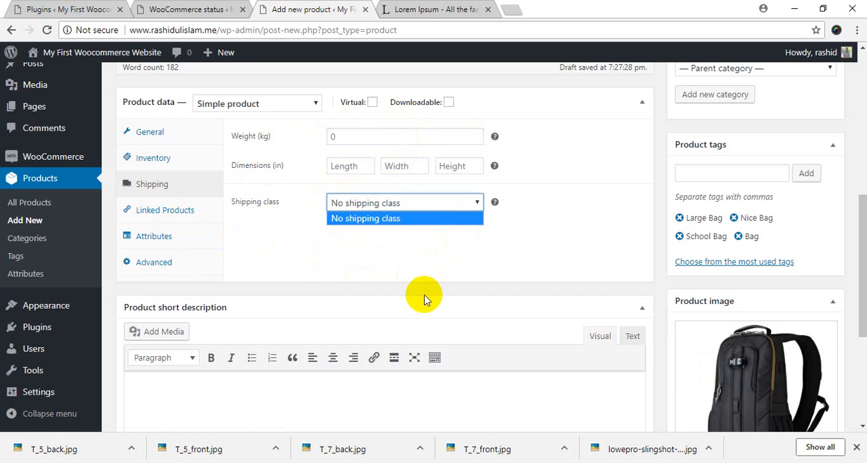
Examine the main product description and the short description section below the product data
scroll(425, 299, up, 10)
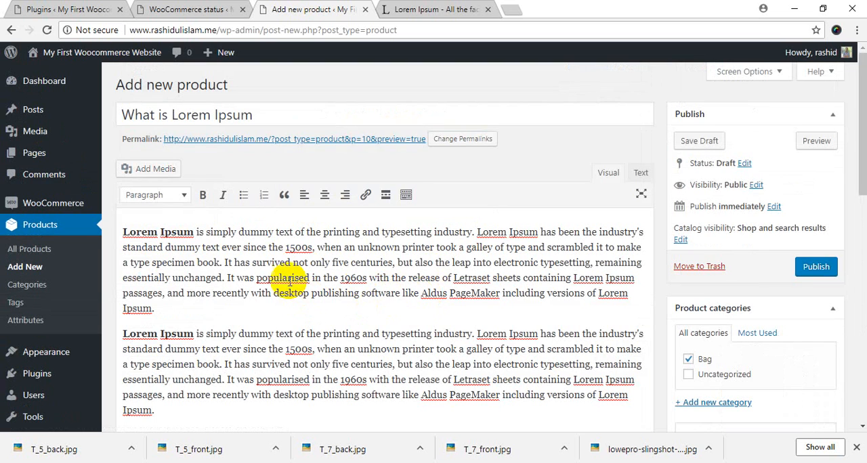
double_click(208, 225)
drag(208, 226, 251, 332)
scroll(253, 337, down, 10)
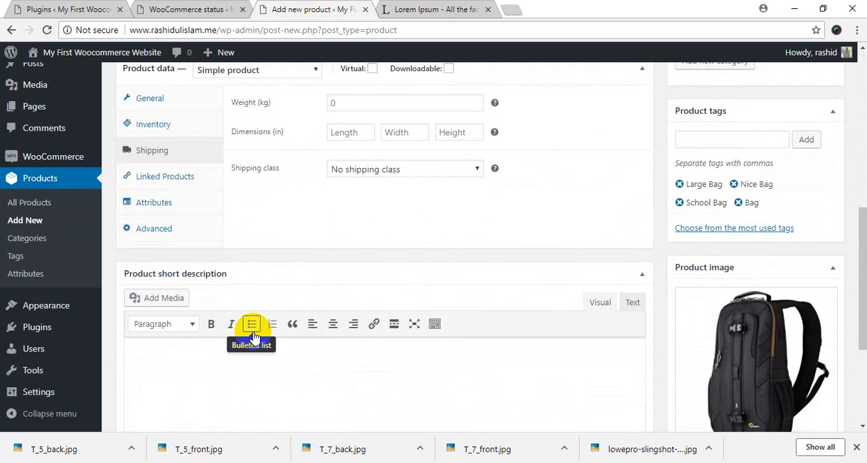
scroll(252, 333, down, 2)
scroll(237, 330, up, 3)
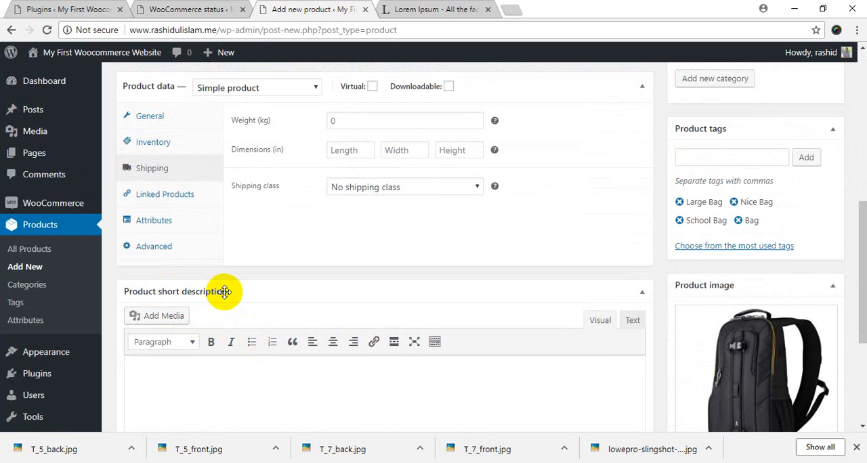
Copy the "Why do we use it?" text on lipsum.com from "It is a long" through "distribution of letters" and paste it into the product short description
click(406, 8)
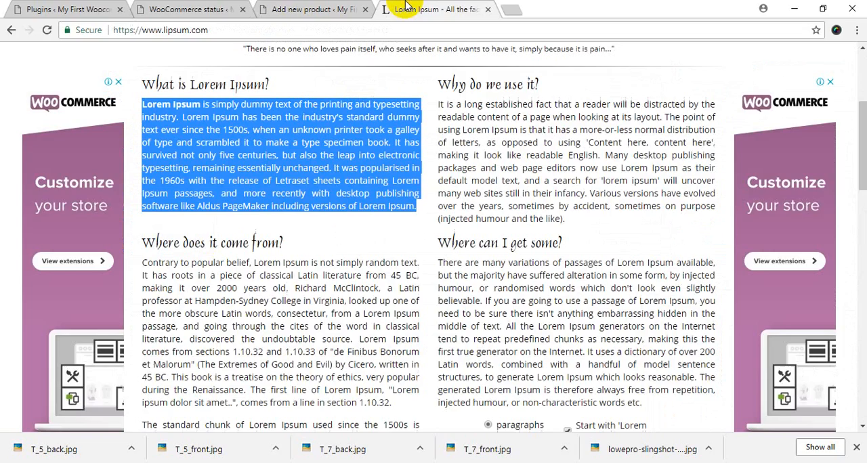
click(441, 102)
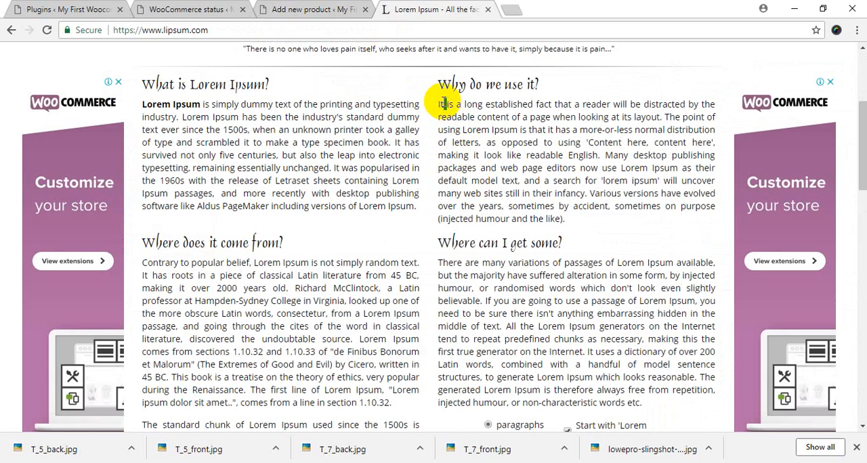
drag(441, 102, 474, 139)
key(ctrl+c)
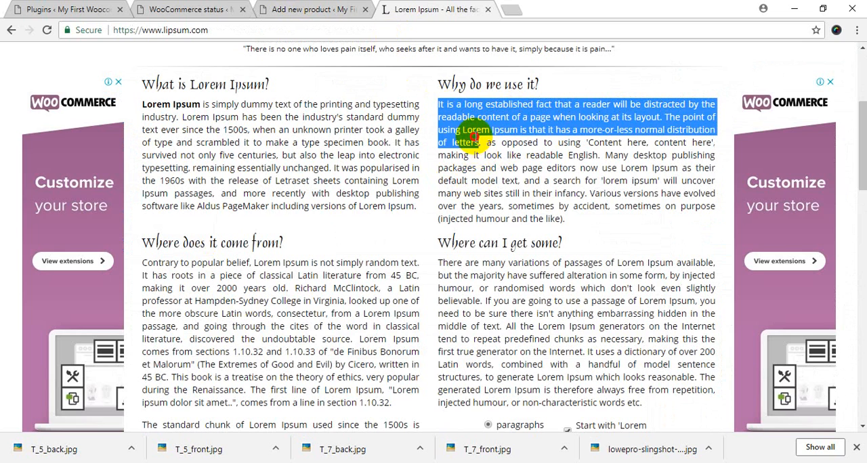
click(189, 9)
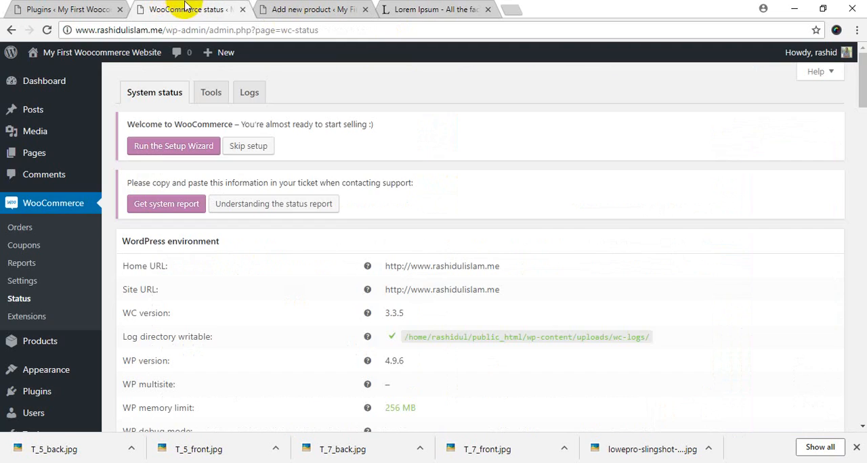
click(285, 9)
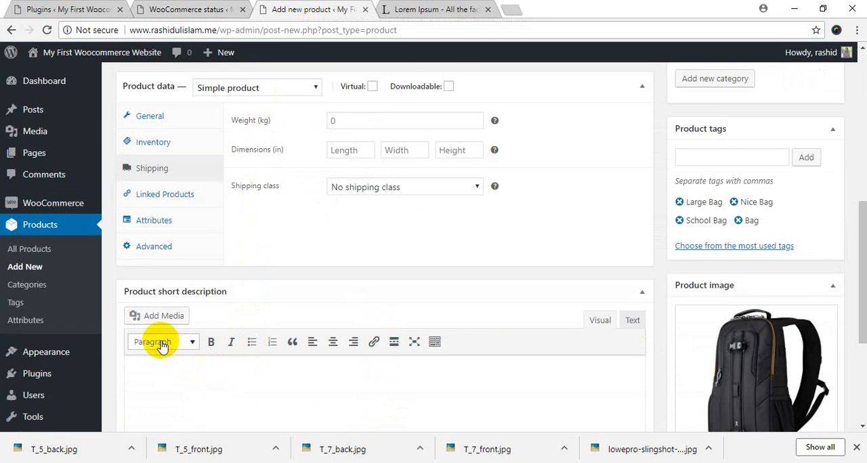
scroll(169, 339, down, 3)
click(235, 151)
key(ctrl+v)
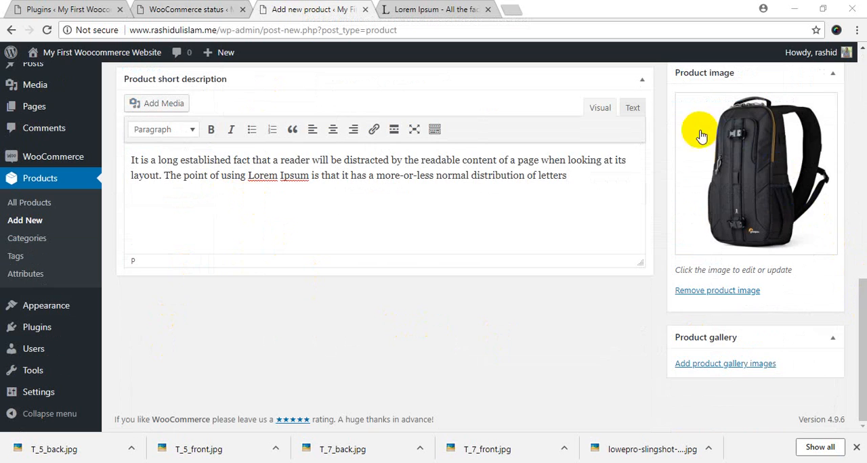
Review the product's gallery section, title, description, tags, image, regular price and short description before publishing
mouse_move(858, 295)
mouse_down()
mouse_move(859, 247)
mouse_move(855, 311)
mouse_up()
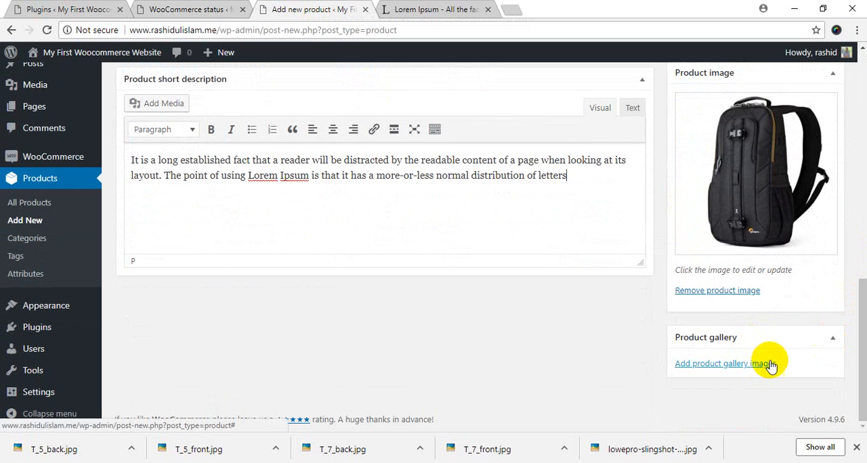
drag(858, 290, 860, 94)
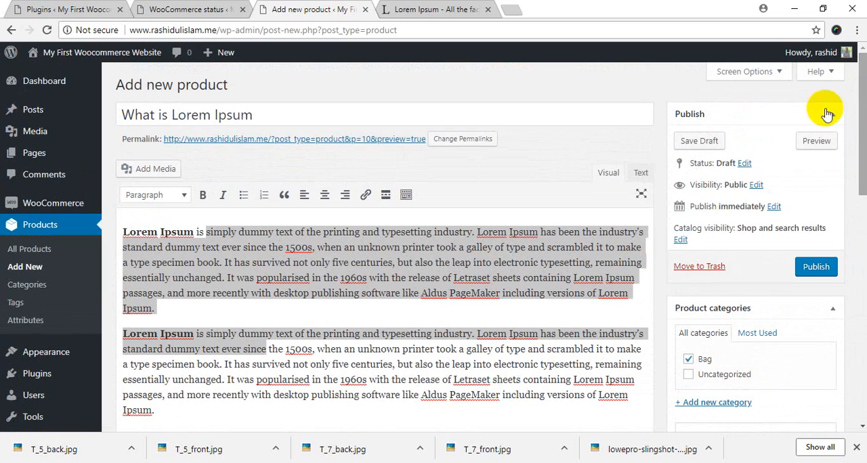
click(373, 116)
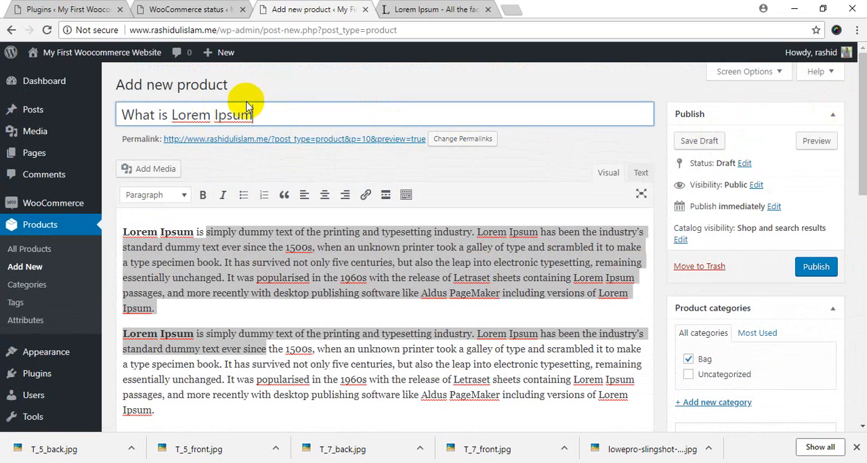
click(334, 270)
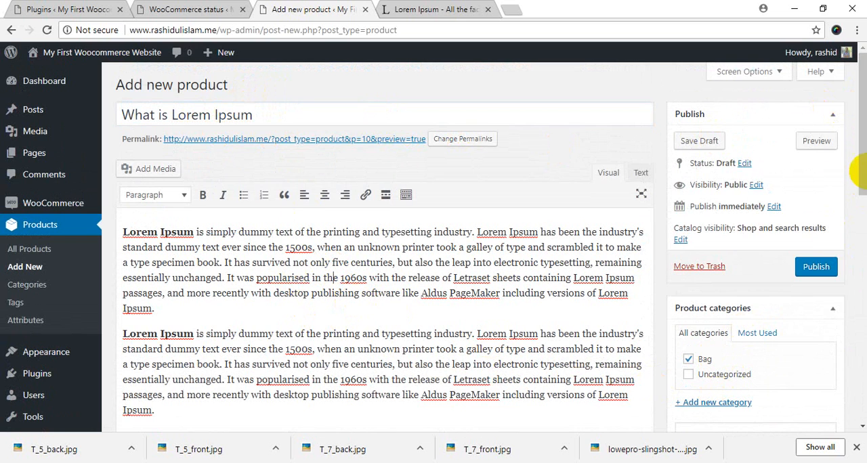
drag(858, 188, 858, 314)
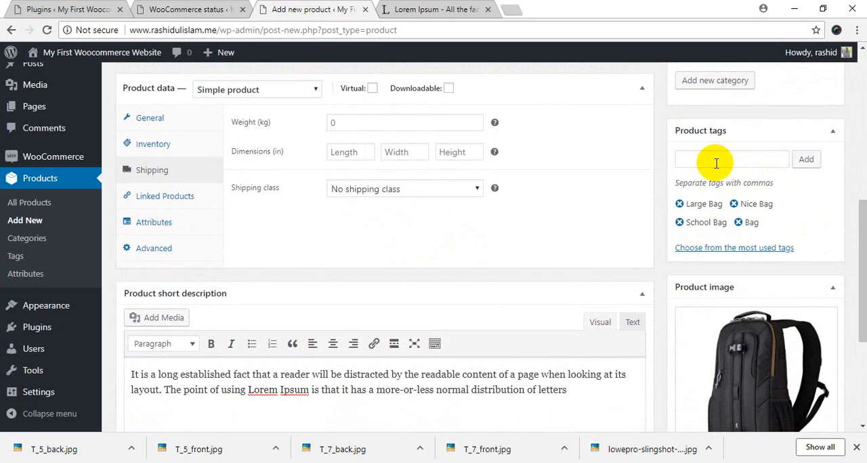
drag(859, 229, 859, 262)
click(736, 247)
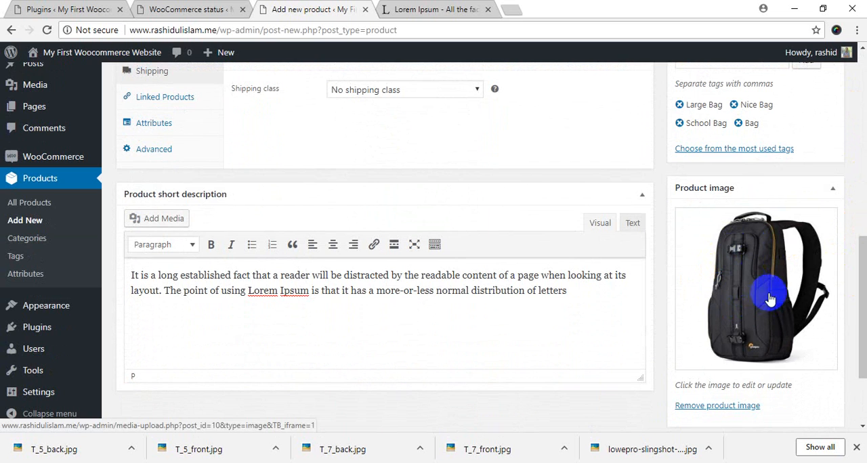
drag(860, 277, 860, 223)
click(188, 170)
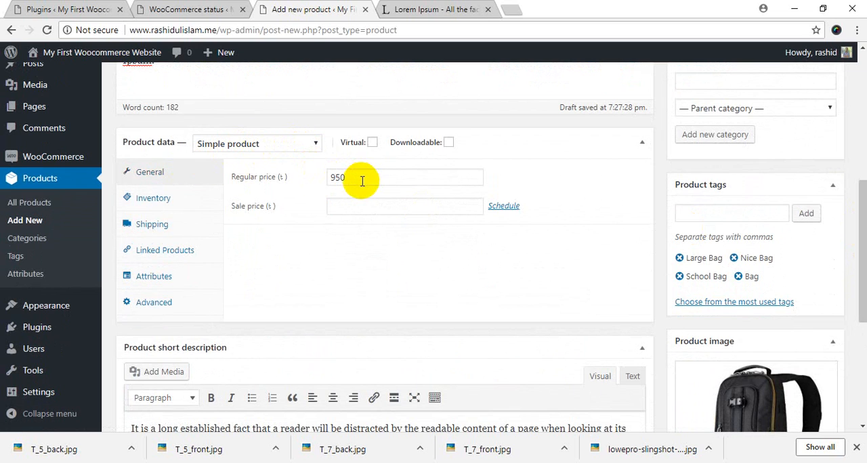
scroll(365, 181, down, 3)
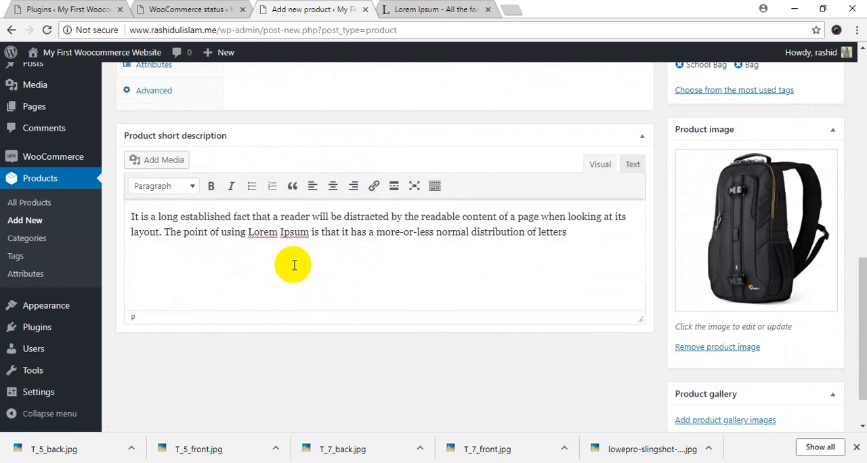
scroll(294, 265, up, 5)
scroll(294, 266, up, 2)
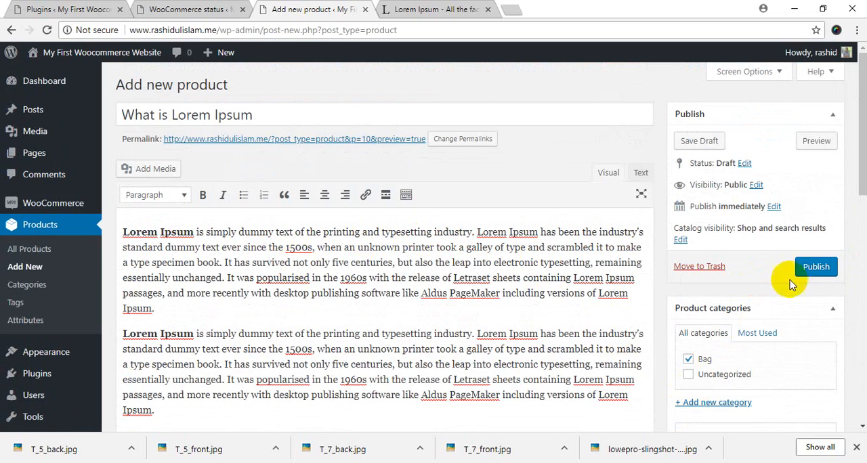
Publish the product and open its page on the storefront
click(830, 267)
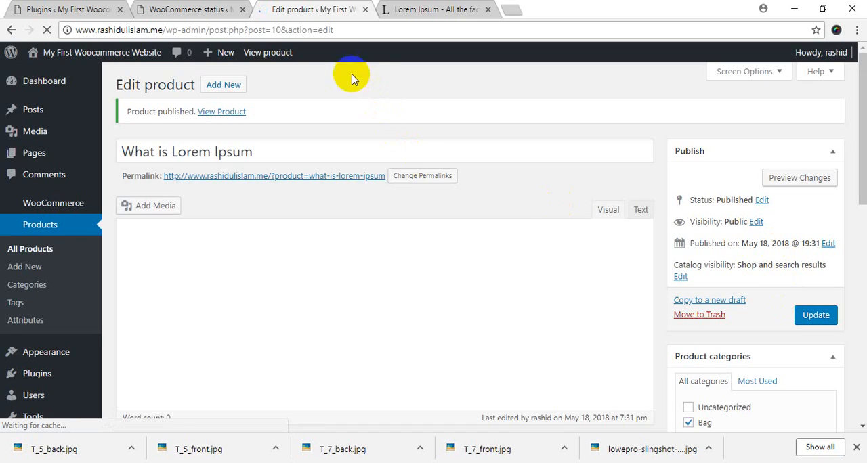
right_click(279, 53)
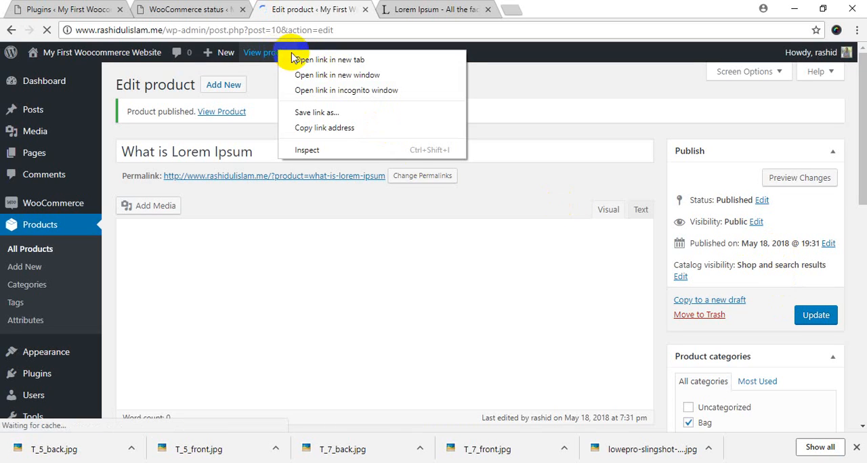
key(Escape)
click(252, 56)
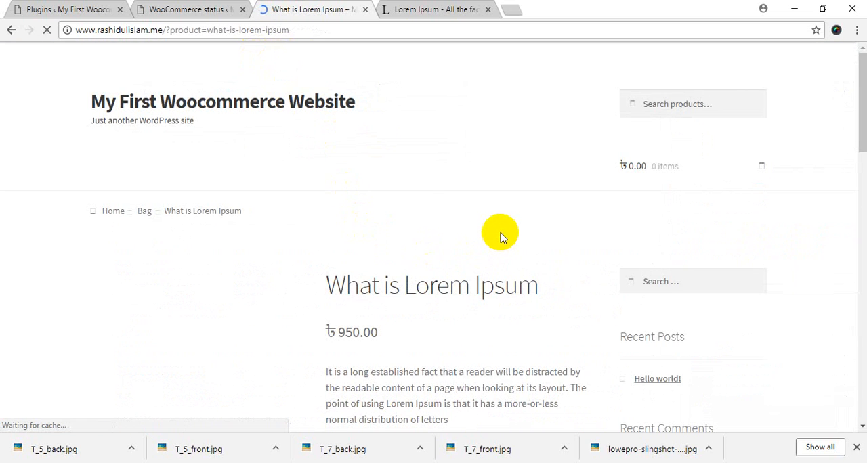
Examine the image, price, short description, stock status, category and tags on the published product page
scroll(500, 236, down, 3)
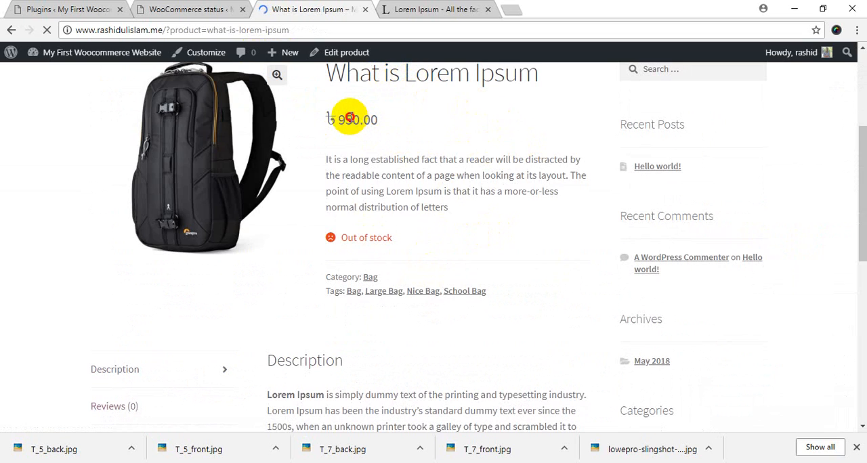
double_click(349, 118)
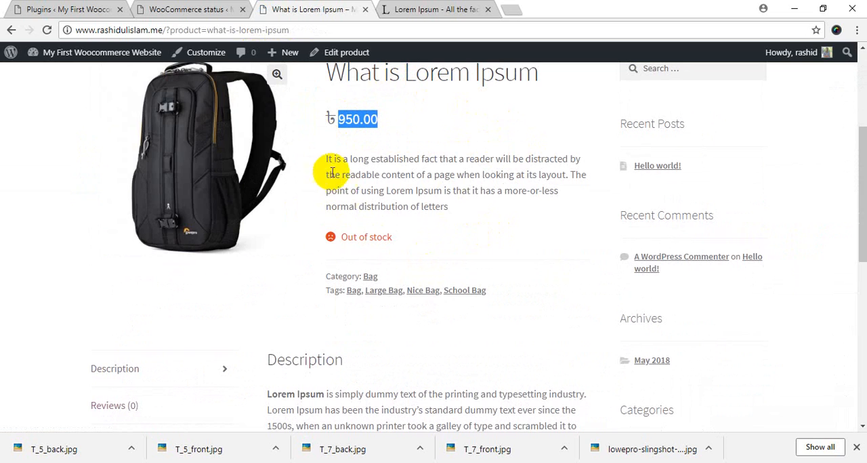
drag(333, 159, 486, 212)
click(482, 216)
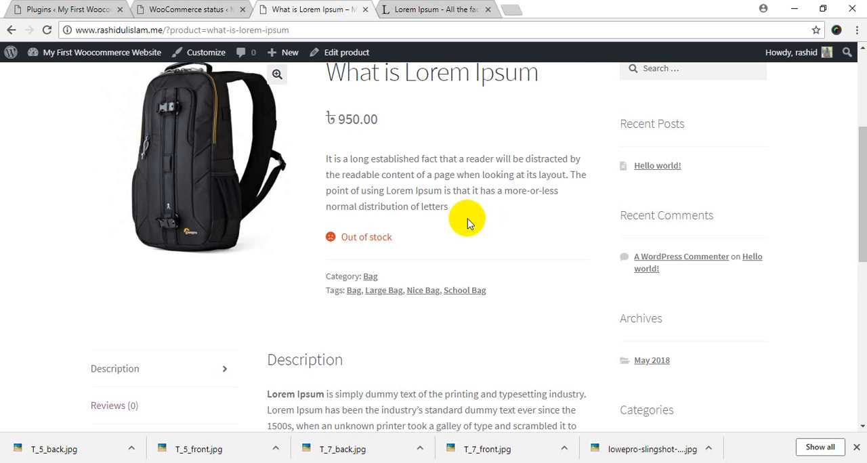
Examine the full description on the storefront product page and open the product for editing
scroll(467, 221, down, 3)
drag(302, 149, 390, 261)
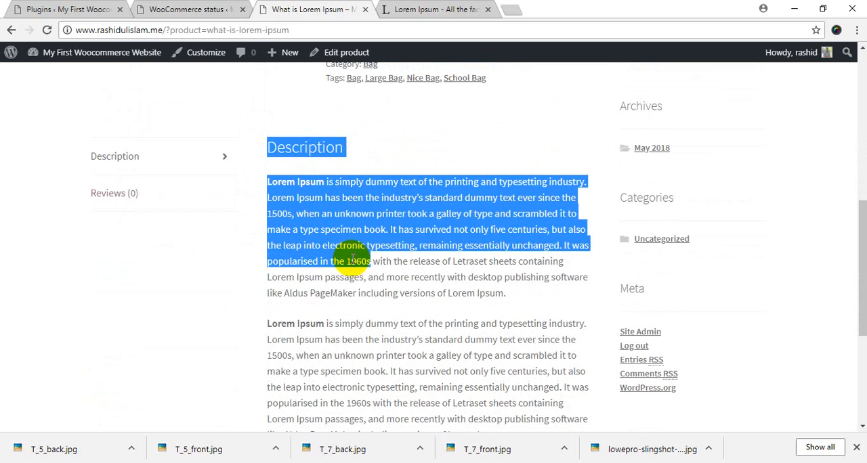
click(379, 263)
scroll(360, 295, up, 6)
scroll(377, 372, down, 3)
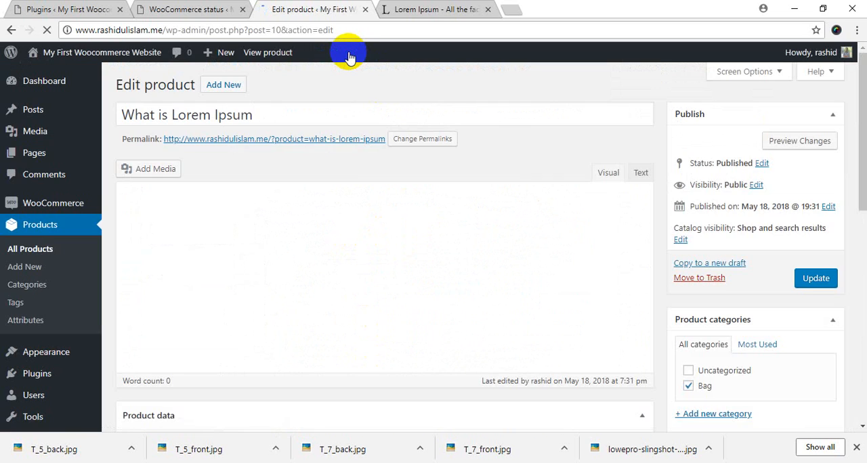
Set the product's stock quantity to 7 in the inventory data
scroll(380, 169, down, 10)
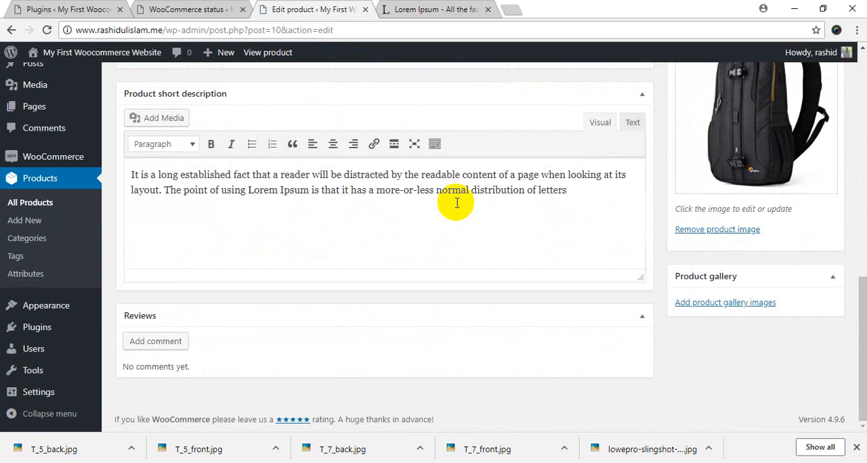
scroll(458, 204, up, 3)
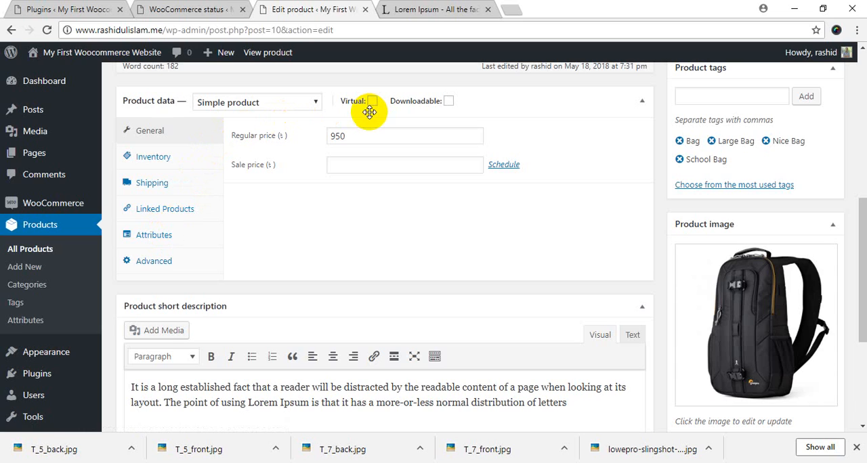
click(154, 156)
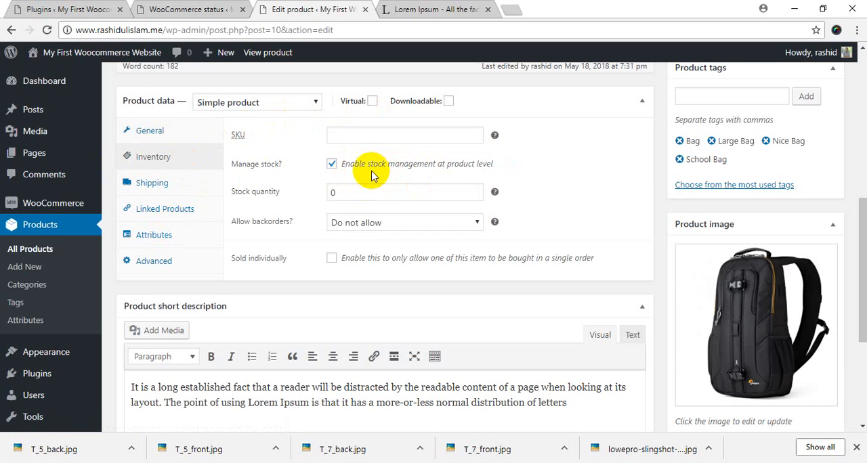
drag(359, 192, 474, 194)
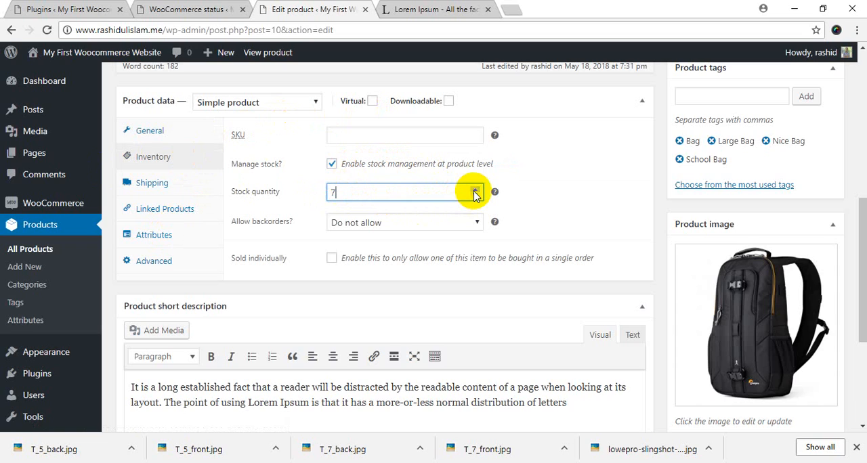
text(7)
Turn off stock management at product level and update the product
click(332, 164)
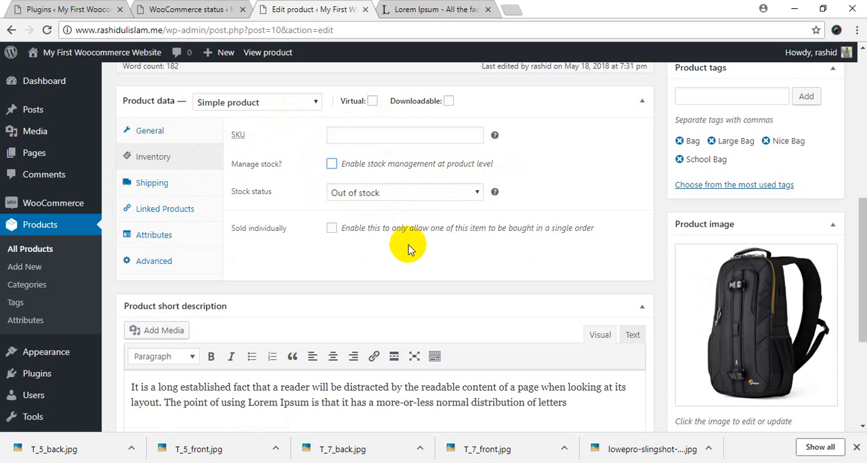
scroll(408, 249, up, 5)
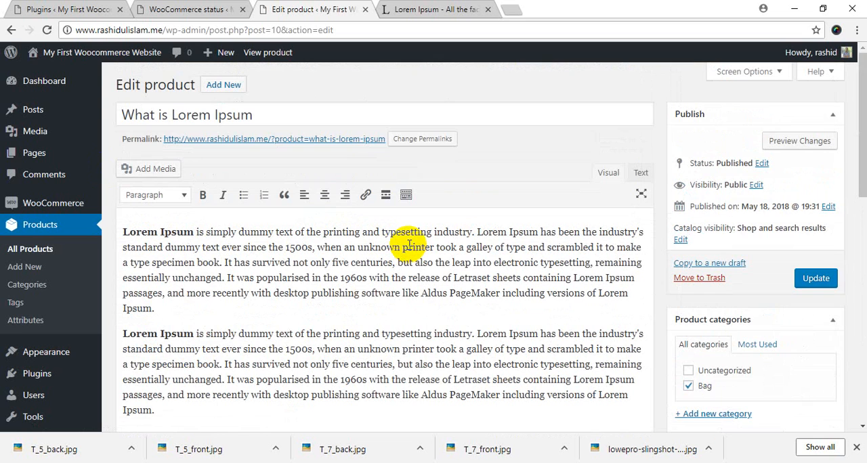
scroll(402, 244, down, 13)
scroll(391, 237, up, 10)
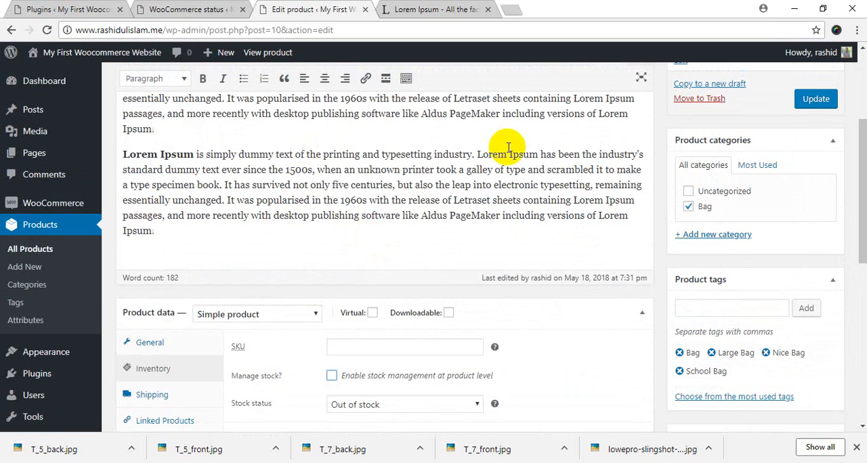
click(823, 100)
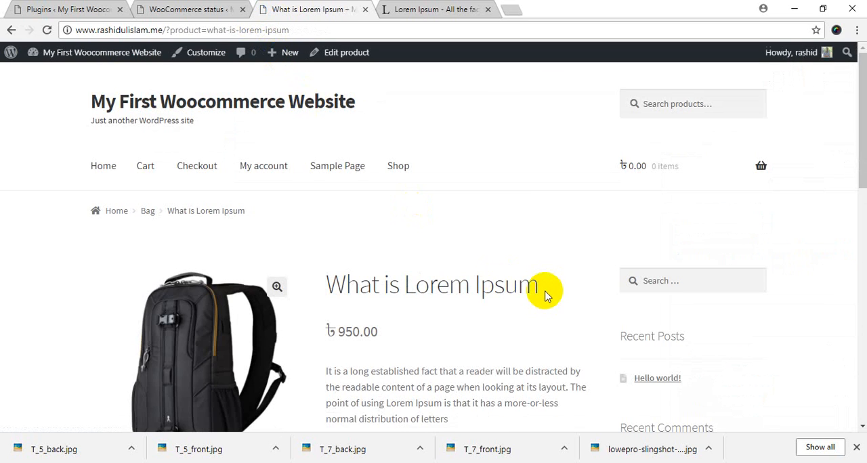
Reload the storefront product page and check the product's stock status
scroll(545, 296, down, 3)
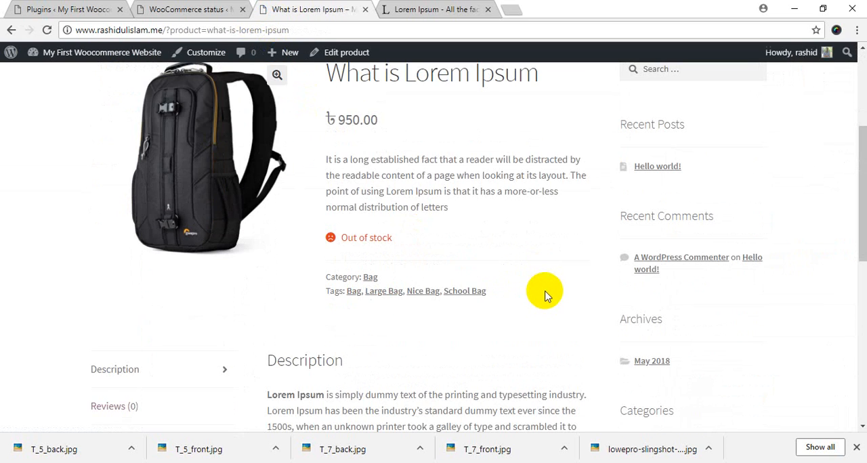
click(52, 32)
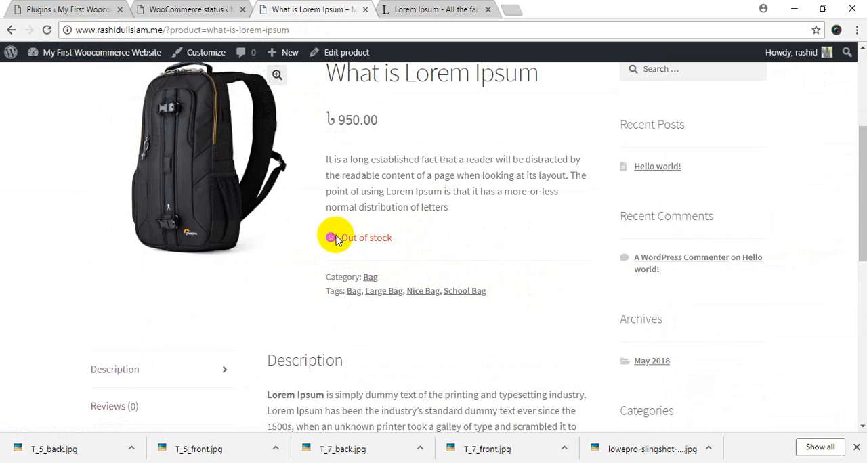
scroll(342, 237, up, 3)
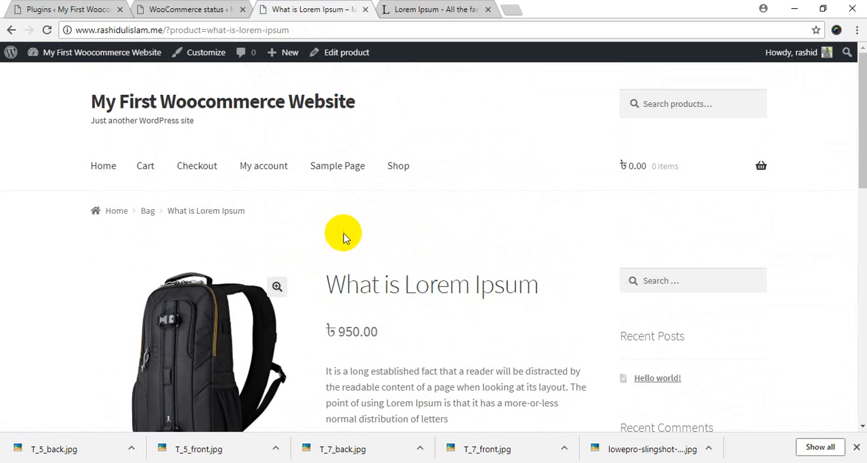
Open the product's edit page in a new browser tab and go to its product data
right_click(342, 53)
click(366, 60)
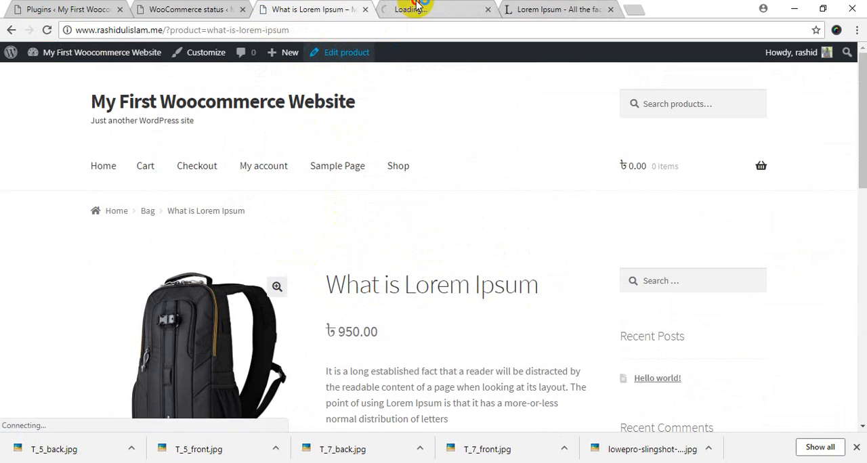
click(417, 6)
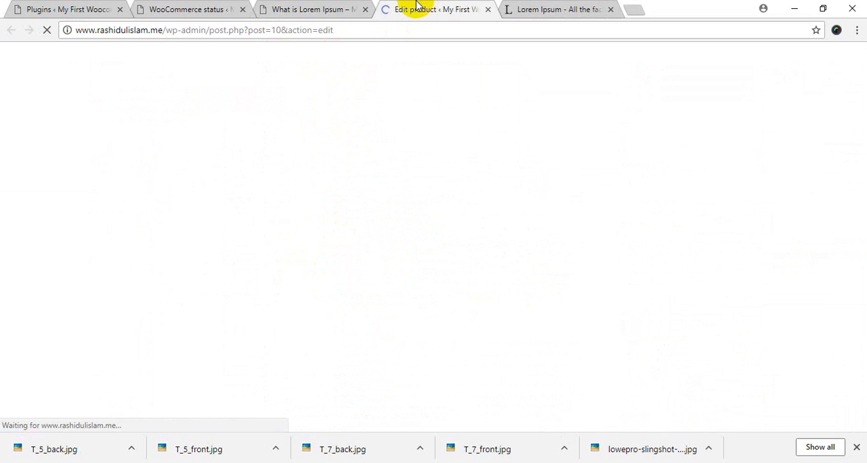
scroll(268, 276, down, 10)
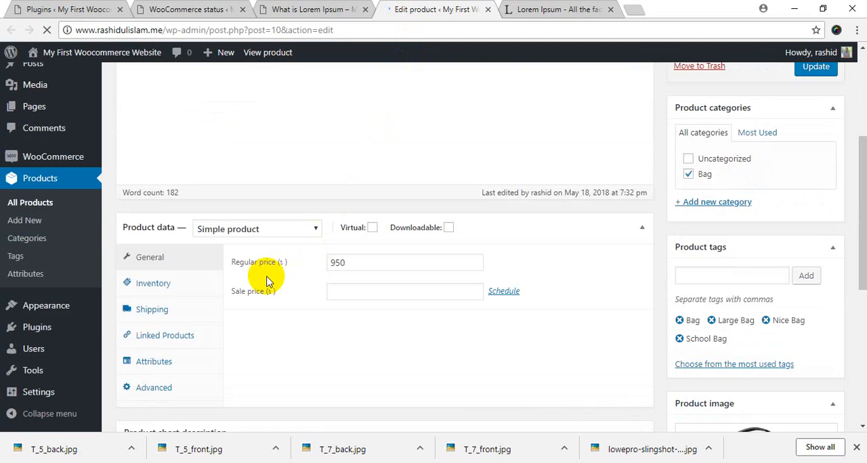
scroll(267, 276, up, 3)
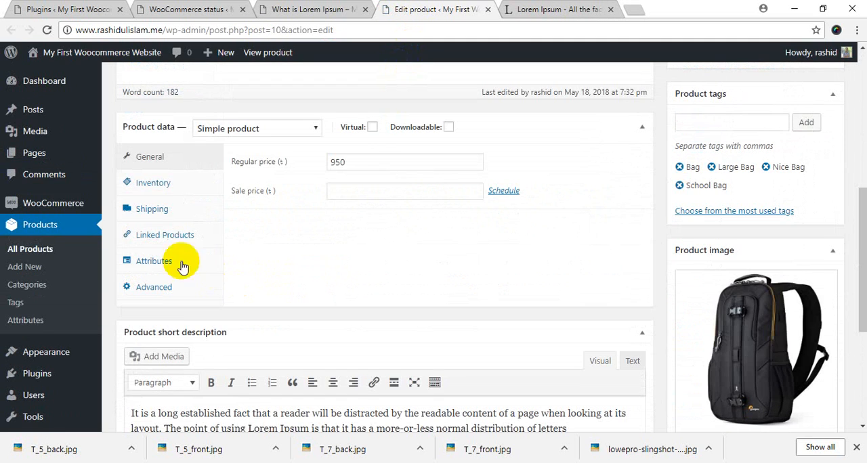
Enable stock management at product level with a stock quantity of 10 and update the product
click(155, 182)
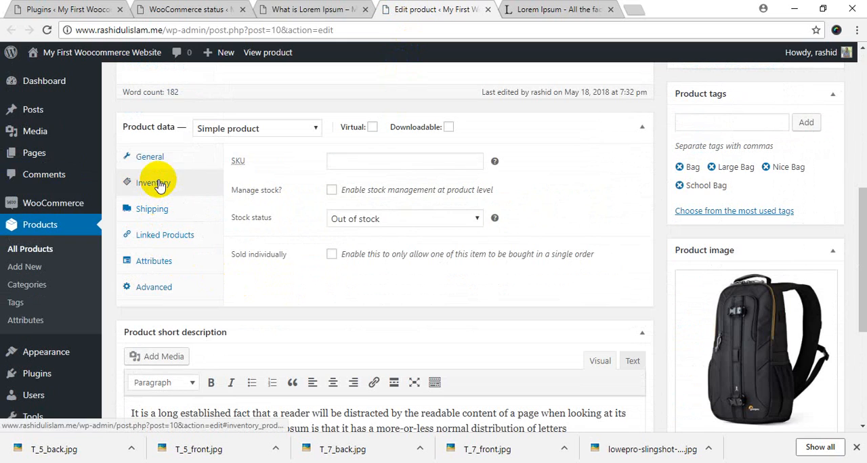
click(332, 190)
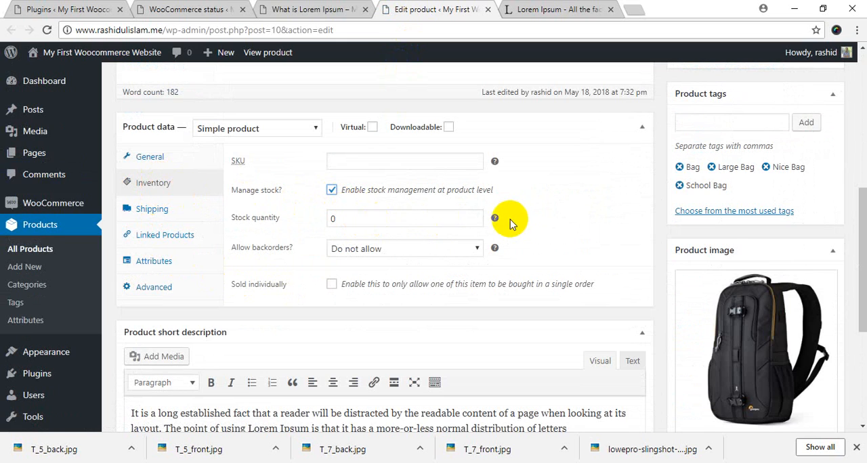
click(477, 221)
click(476, 221)
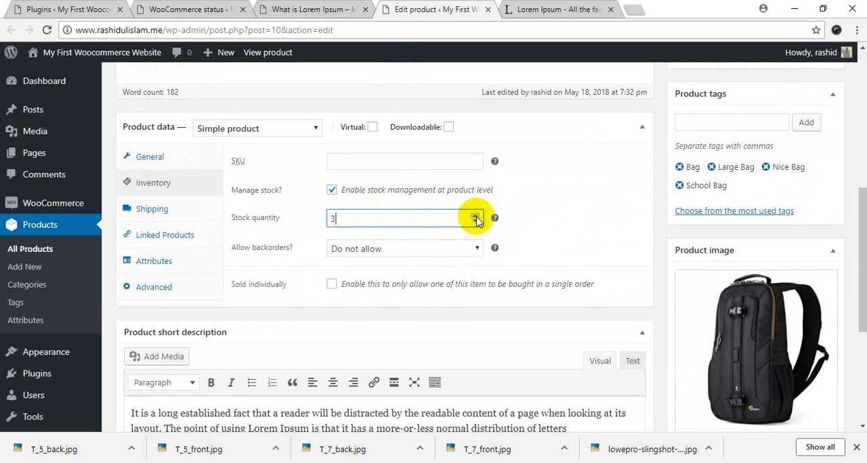
click(477, 216)
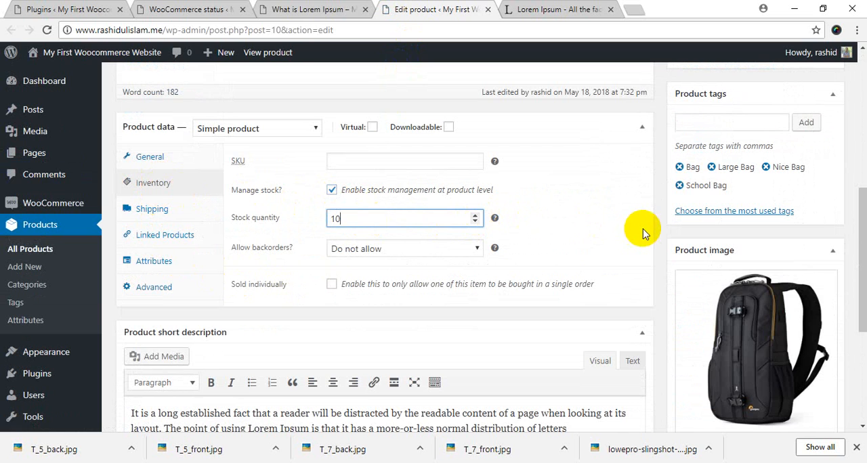
scroll(650, 231, up, 10)
click(815, 278)
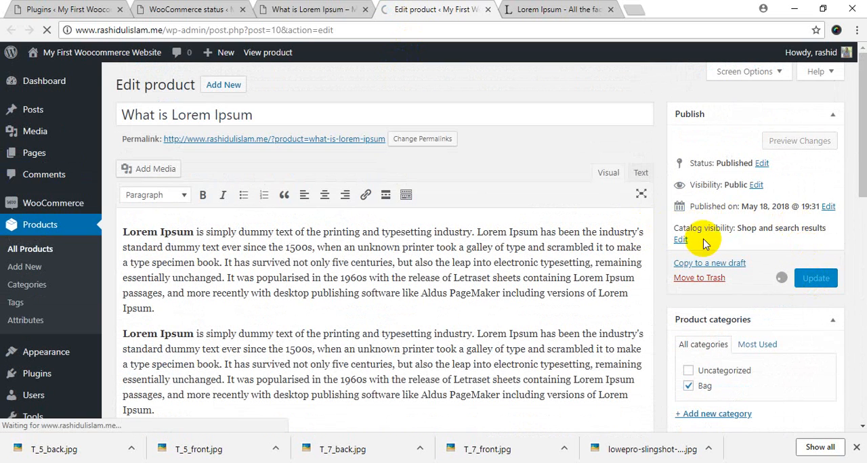
Return to the product's storefront tab, reload it and check the stock status and purchase options
click(311, 7)
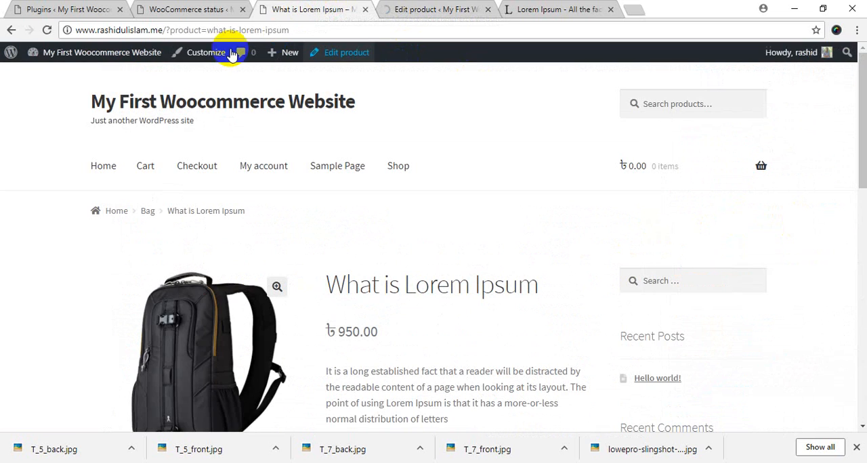
click(47, 30)
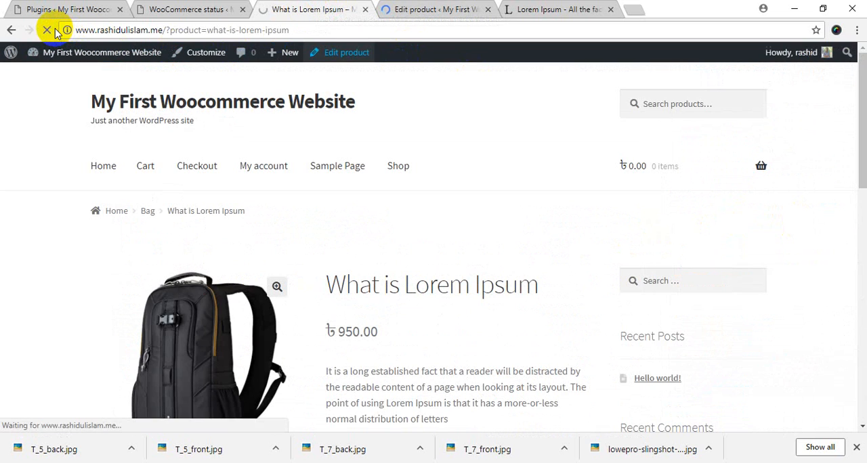
scroll(501, 291, down, 3)
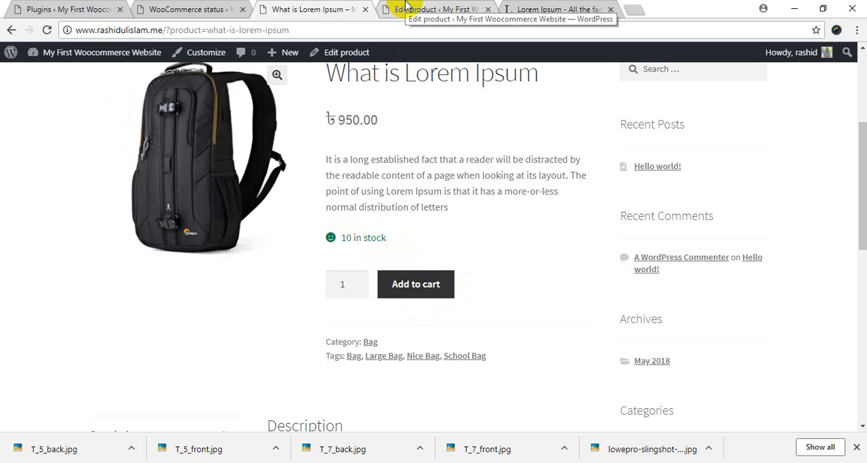
scroll(445, 153, up, 3)
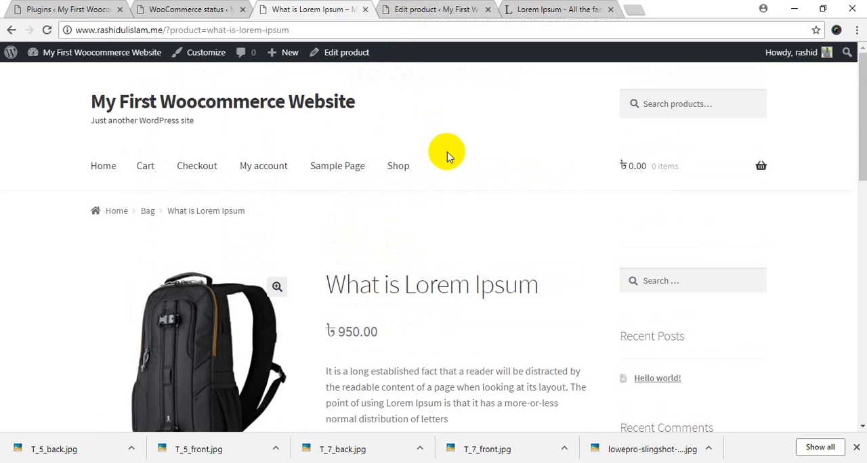